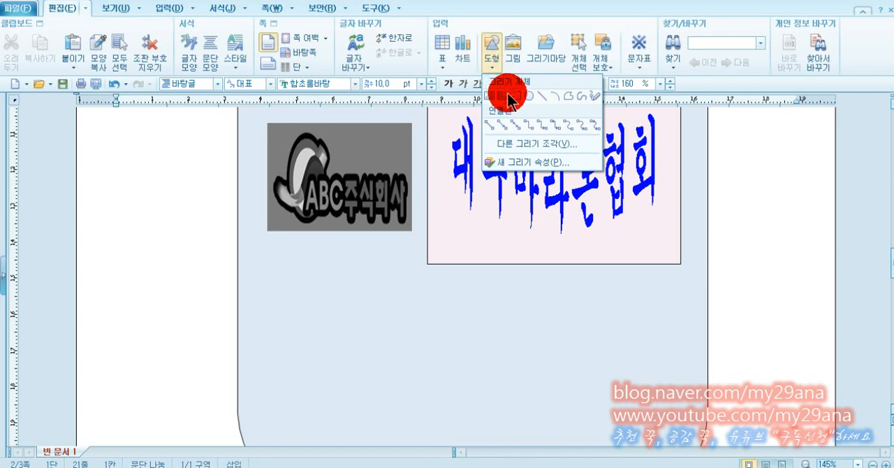
# Draw a circle below the ABC주식회사 logo and set its width and height to 13 mm.
pyautogui.click(525, 96)
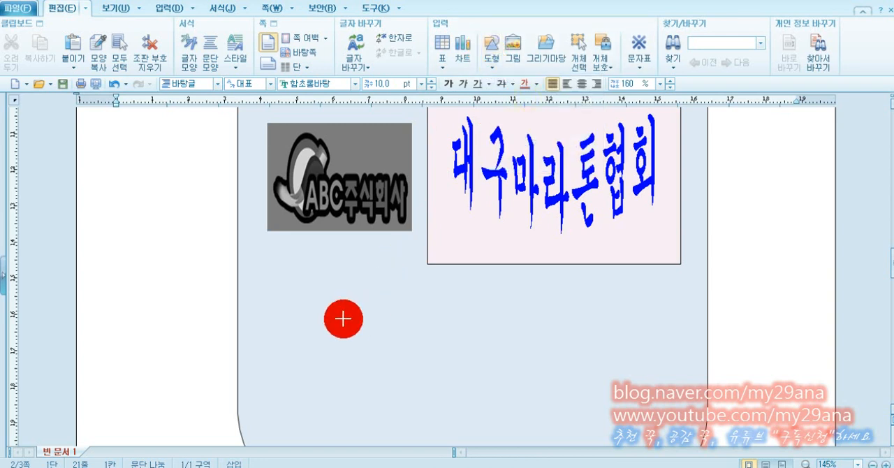
pyautogui.click(342, 319)
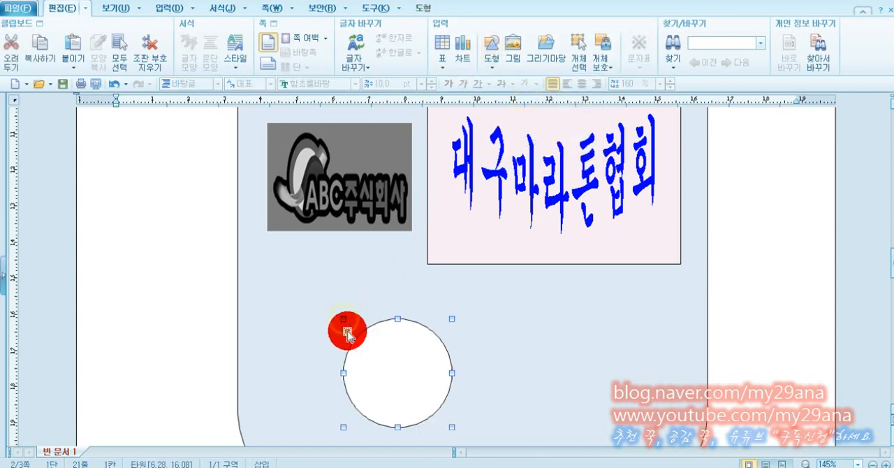
pyautogui.doubleClick(369, 371)
pyautogui.click(270, 95)
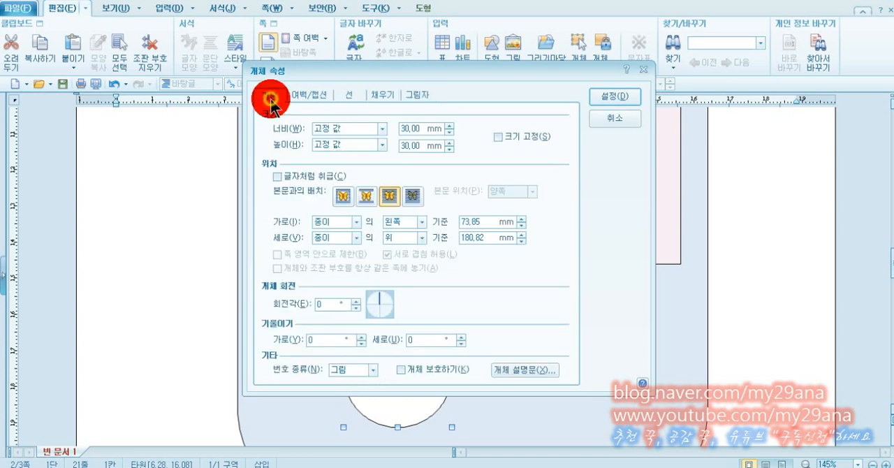
pyautogui.doubleClick(409, 129)
pyautogui.write('13')
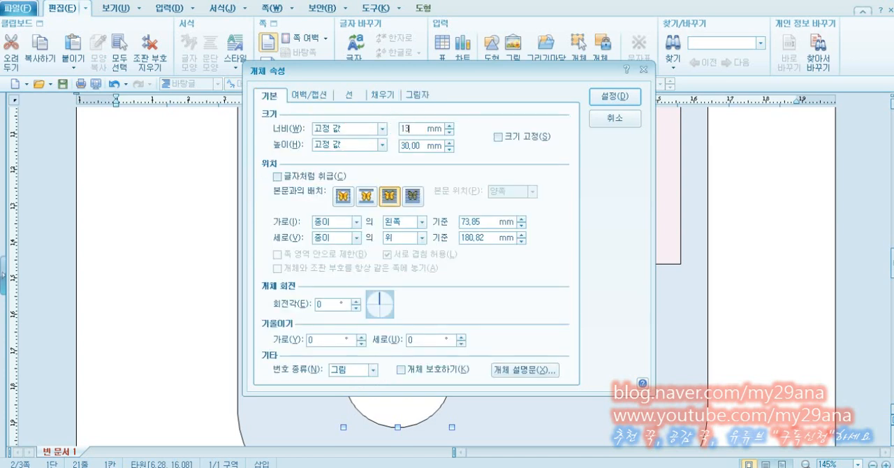
pyautogui.doubleClick(410, 145)
pyautogui.write('13')
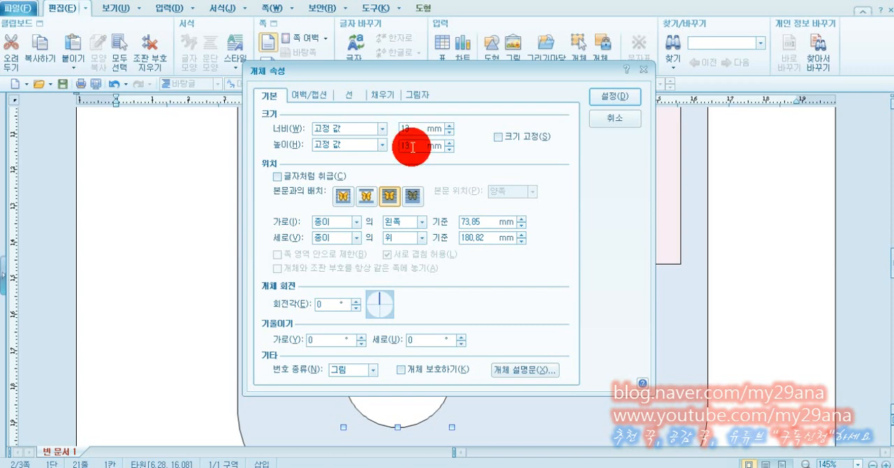
# Fill the 13 mm circle with a light orange face color and apply the properties.
pyautogui.click(381, 94)
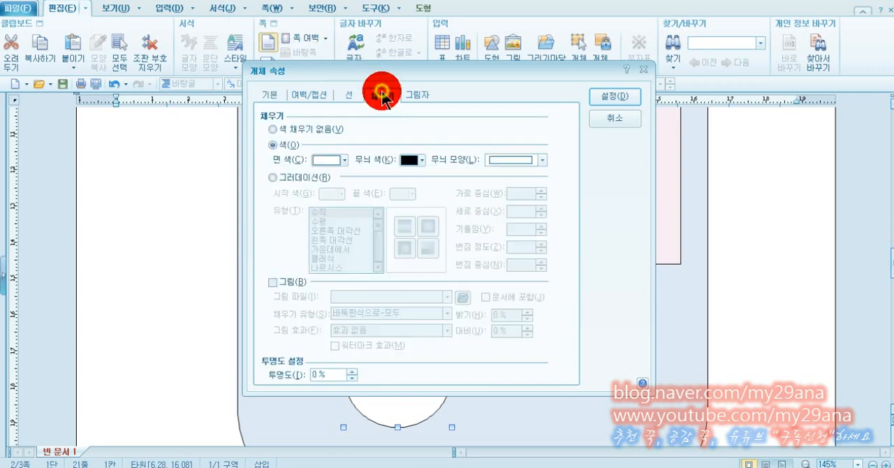
pyautogui.click(345, 160)
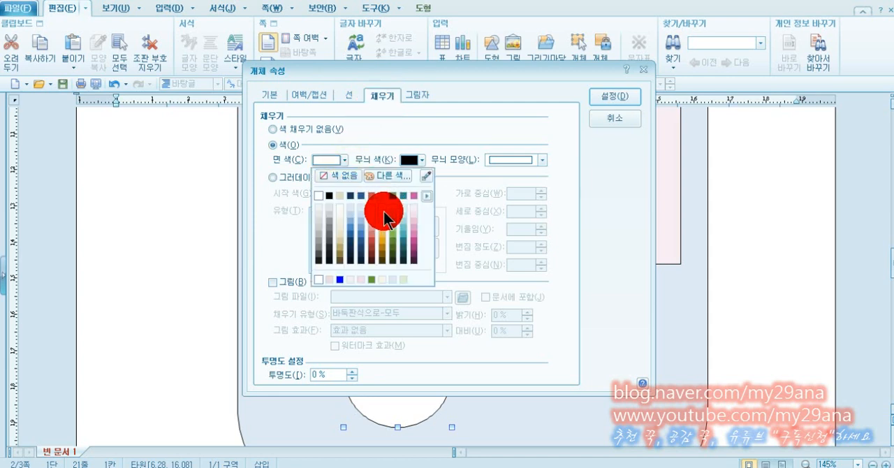
pyautogui.click(384, 225)
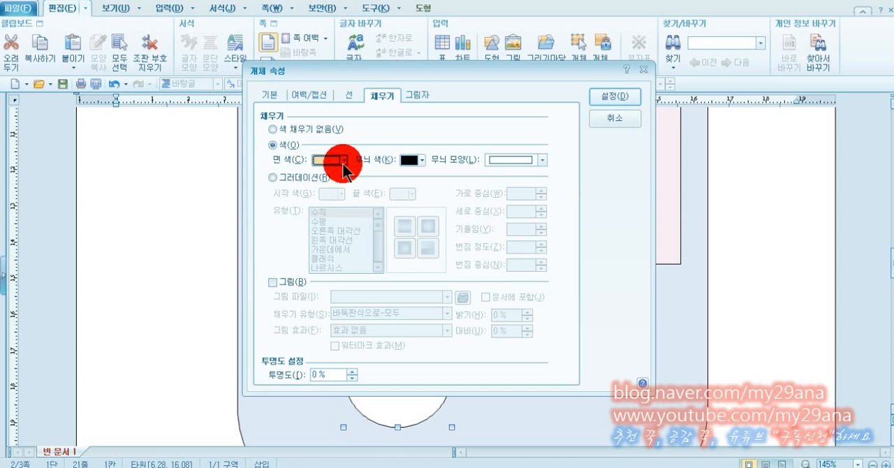
pyautogui.click(600, 94)
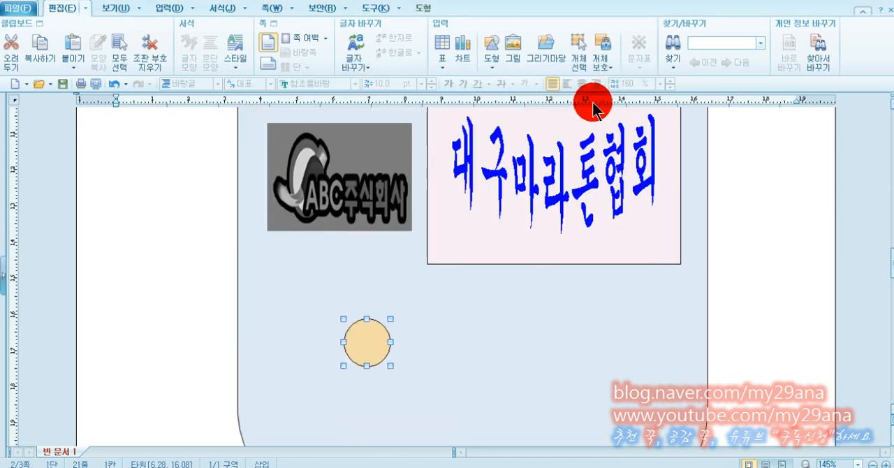
# Draw a rounded rectangle overlapping the orange circle's left side and set its width and height to 13 mm.
pyautogui.click(491, 46)
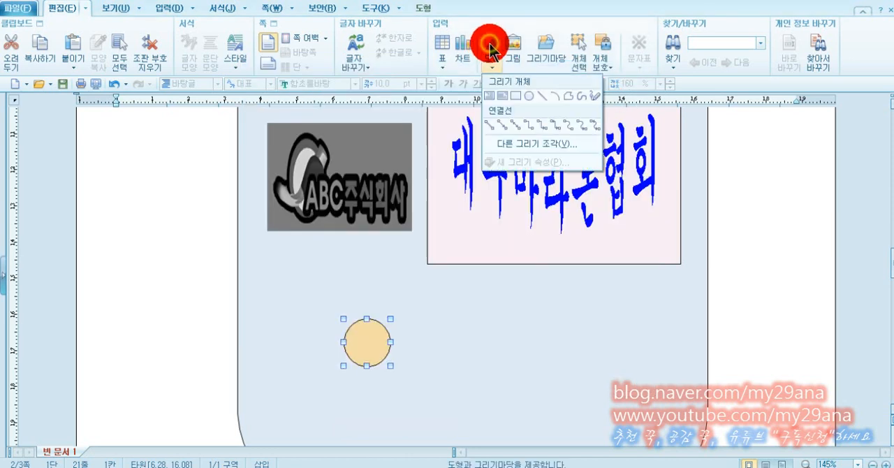
pyautogui.click(516, 105)
pyautogui.moveTo(299, 306); pyautogui.dragTo(409, 415)
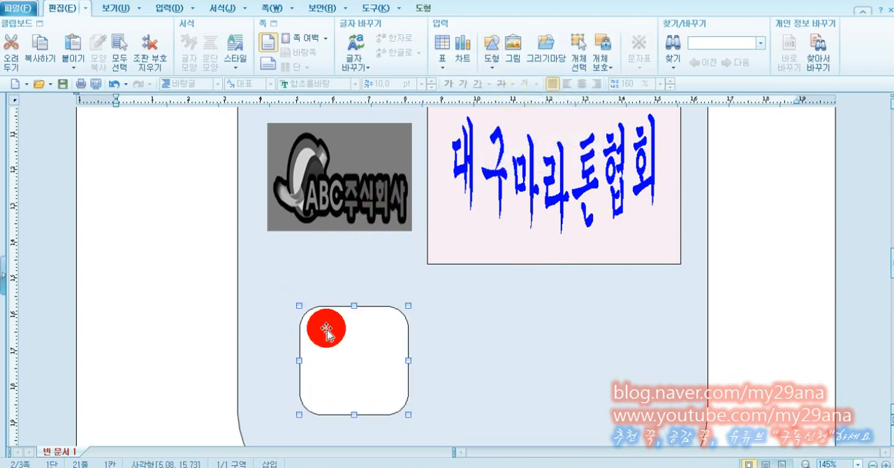
pyautogui.doubleClick(326, 331)
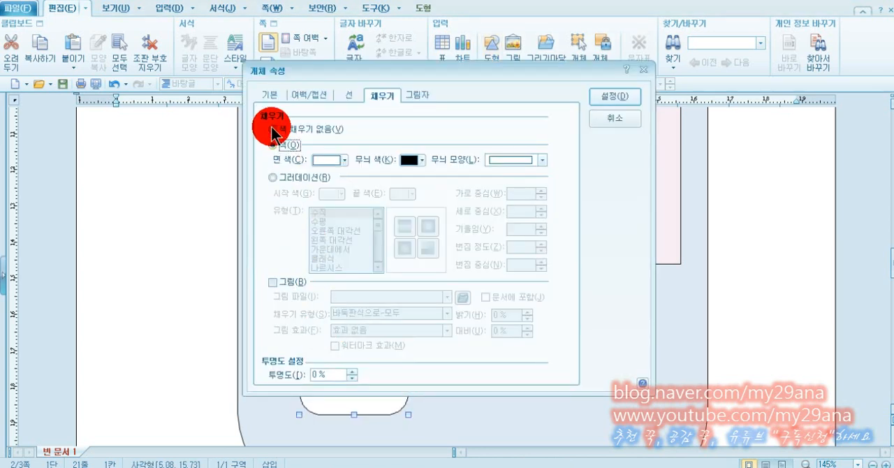
pyautogui.click(270, 105)
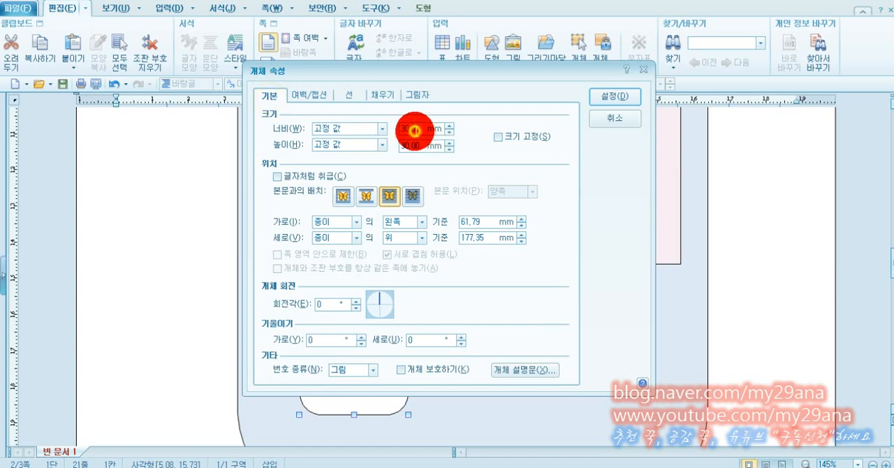
pyautogui.write('13')
pyautogui.click(409, 144)
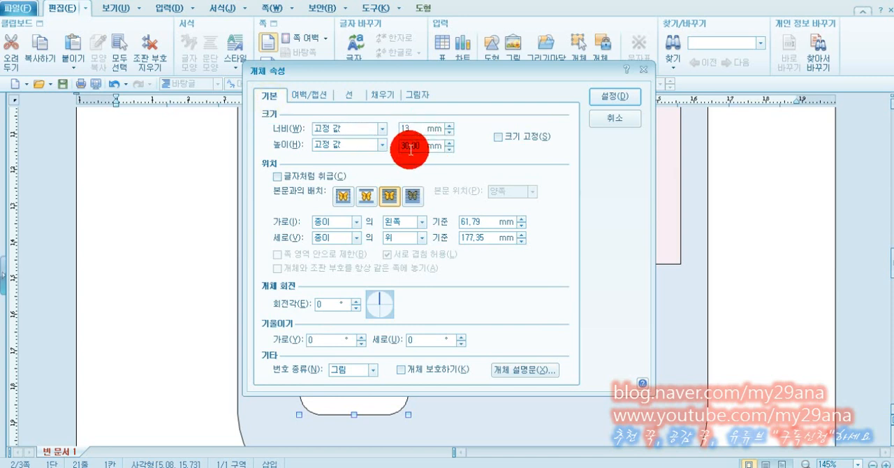
pyautogui.write('13')
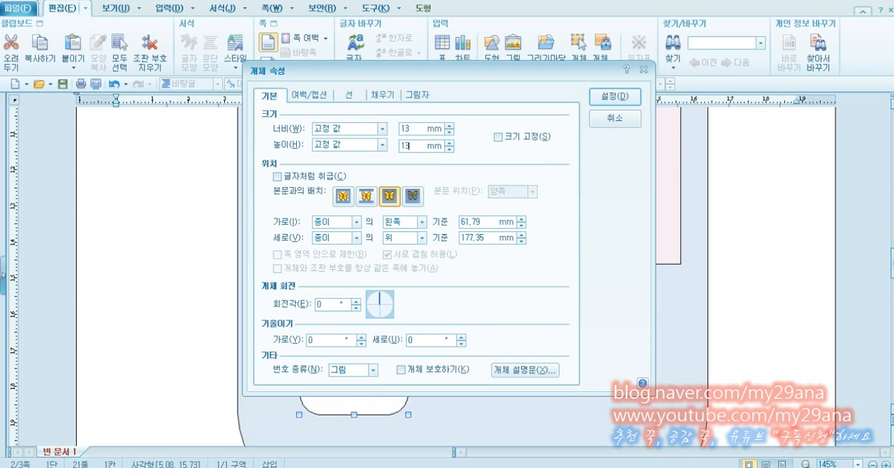
# Set the rounded square's face color to white and apply the properties.
pyautogui.click(384, 95)
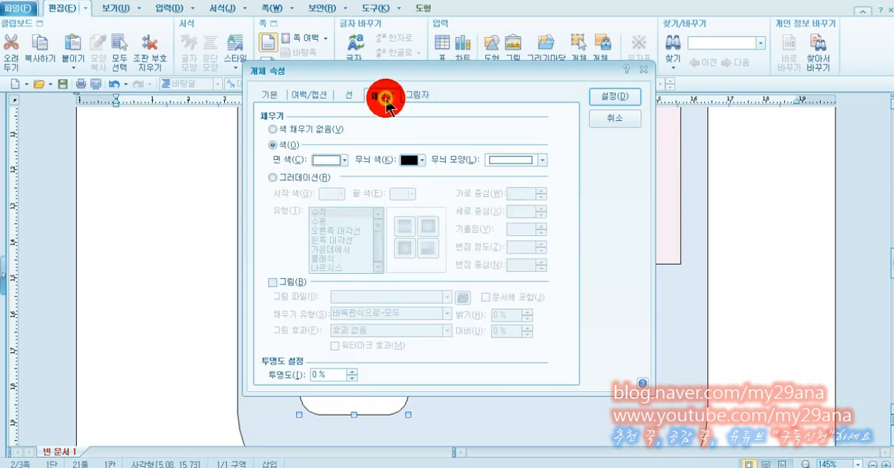
pyautogui.click(321, 162)
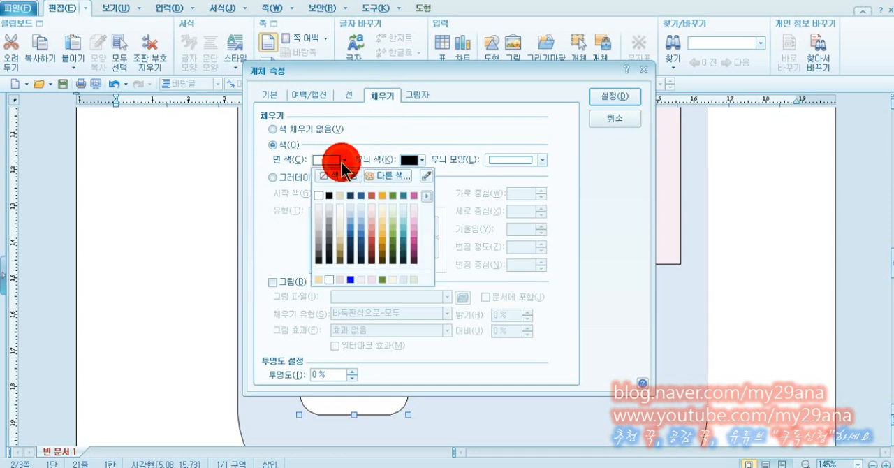
pyautogui.click(319, 195)
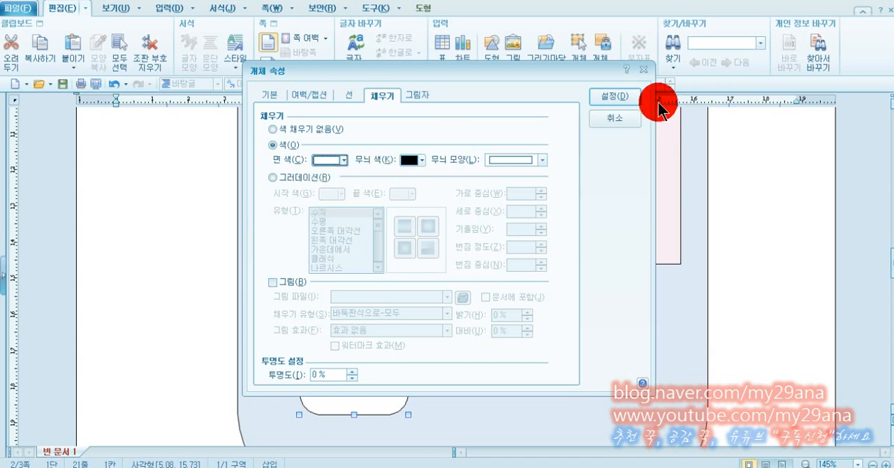
pyautogui.click(629, 97)
# Enable text inside the white rounded square and enter 1 in it.
pyautogui.moveTo(400, 347); pyautogui.dragTo(325, 337)
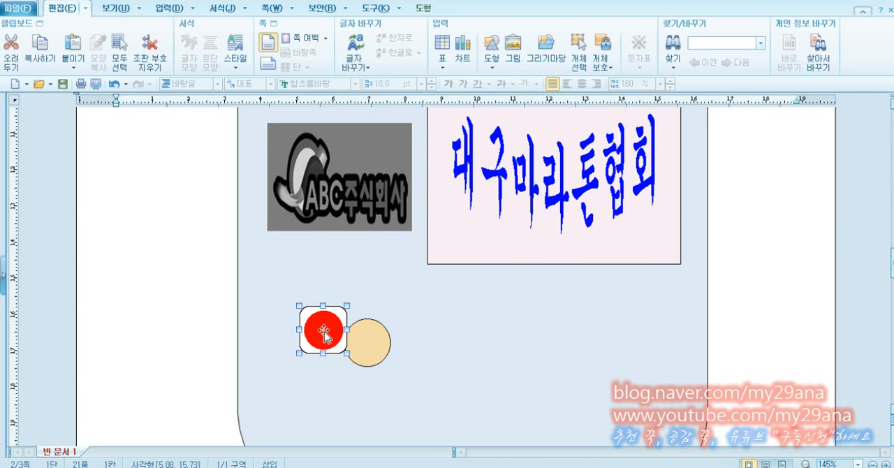
pyautogui.moveTo(326, 337)
pyautogui.mouseDown()
pyautogui.moveTo(315, 320)
pyautogui.moveTo(350, 345)
pyautogui.moveTo(329, 334)
pyautogui.mouseUp()
pyautogui.rightClick(329, 335)
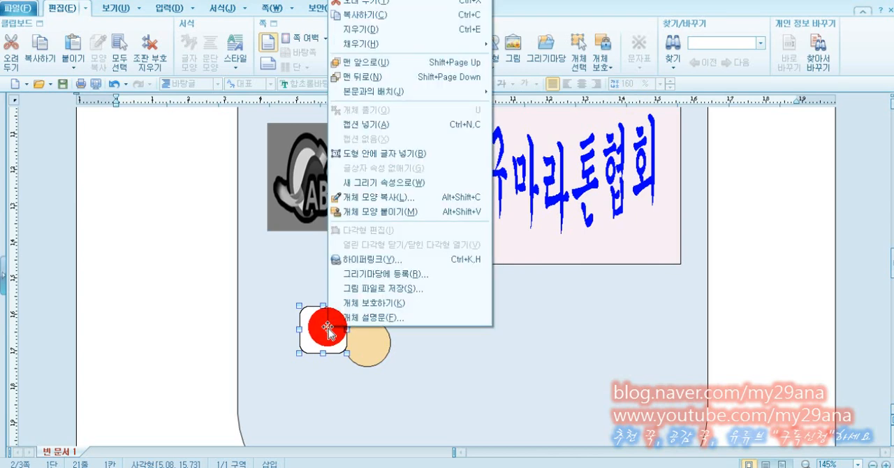
pyautogui.click(389, 154)
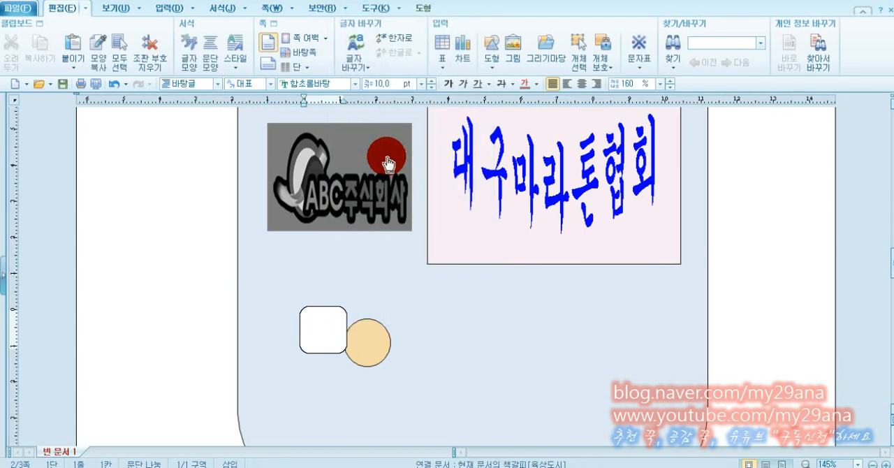
pyautogui.write('1')
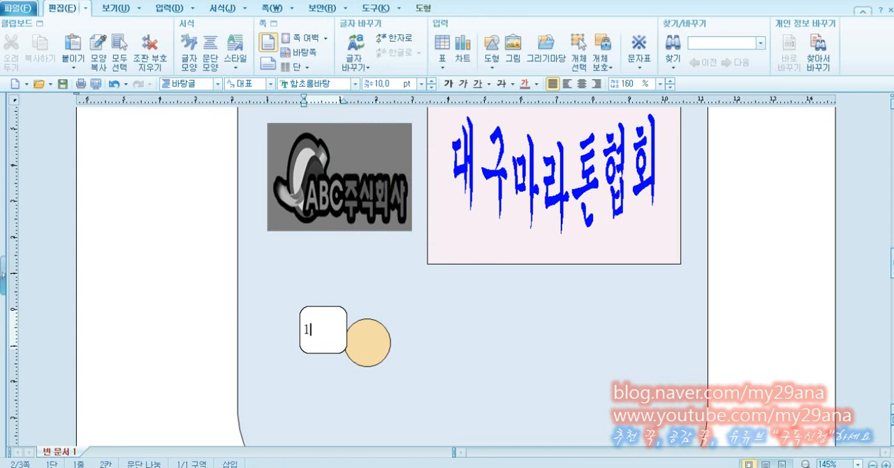
# Format the 1 in the rounded square with the 궁서 font at 20 pt and center it.
pyautogui.hotkey('shift', 'Left')
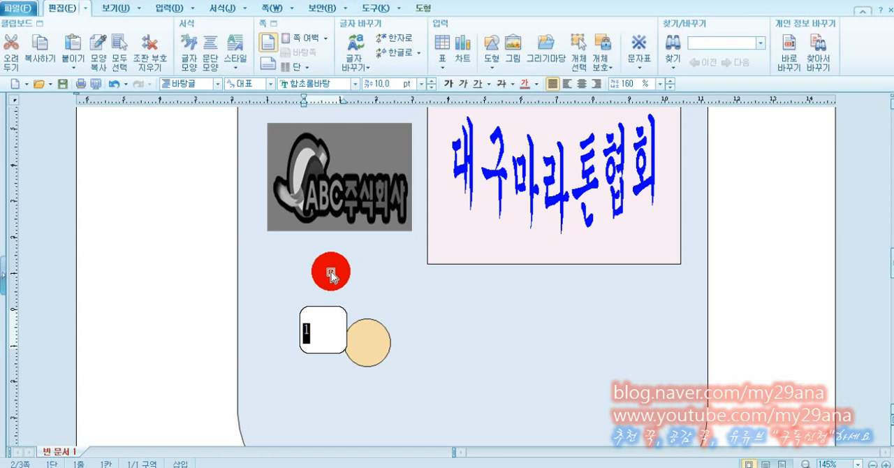
pyautogui.click(302, 85)
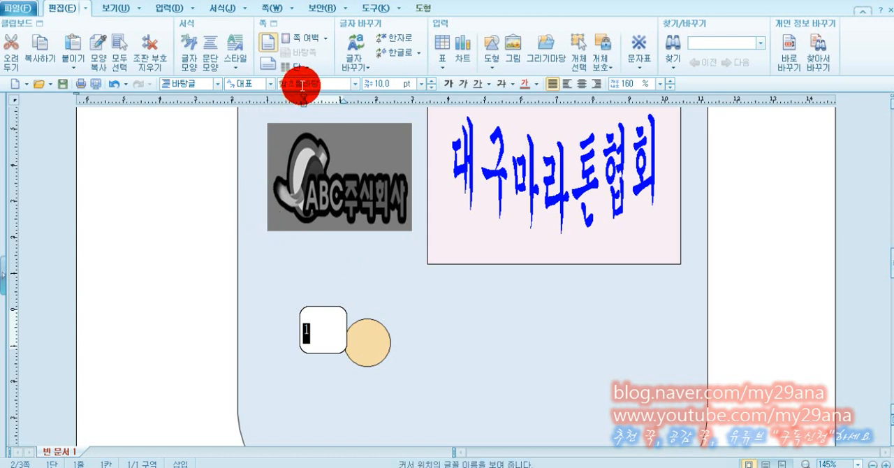
pyautogui.write('궁서')
pyautogui.press('Return')
pyautogui.click(388, 85)
pyautogui.write('20')
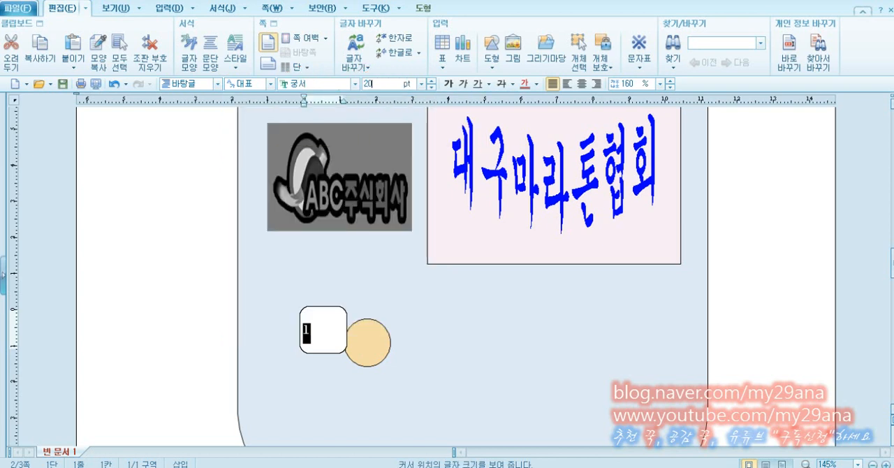
pyautogui.press('Return')
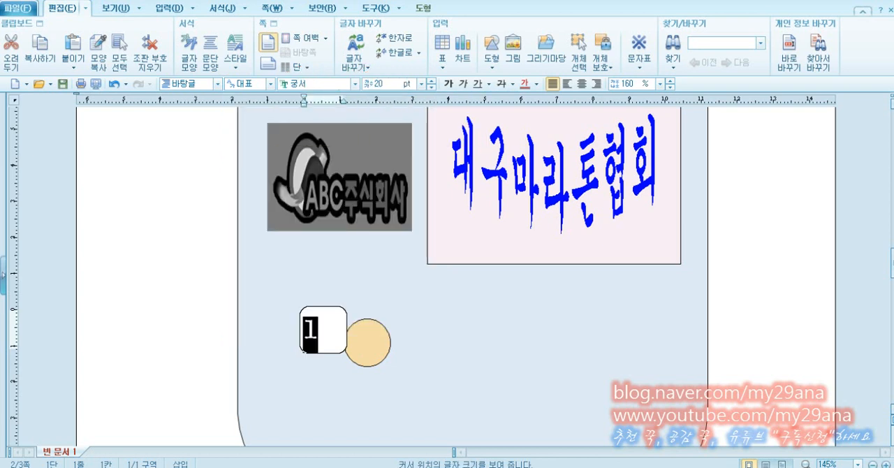
pyautogui.click(582, 83)
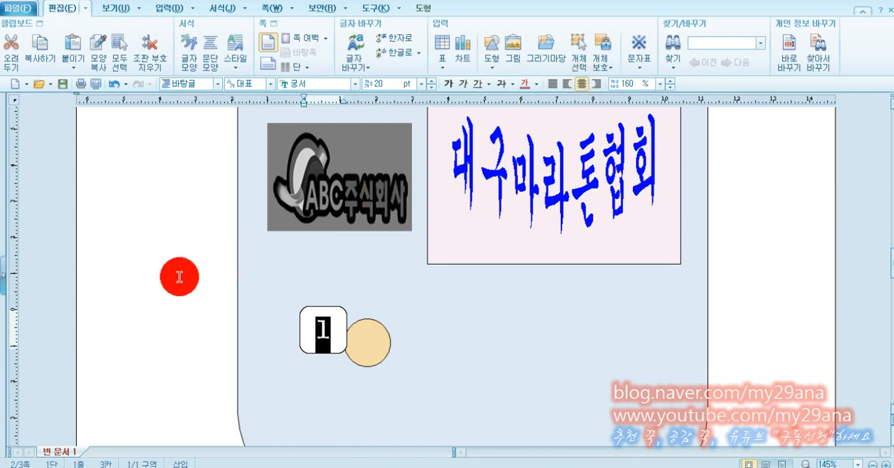
# Move the orange circle level with the numbered square so that its left half sits behind the square.
pyautogui.click(346, 321)
pyautogui.click(381, 355)
pyautogui.moveTo(374, 341); pyautogui.dragTo(354, 328)
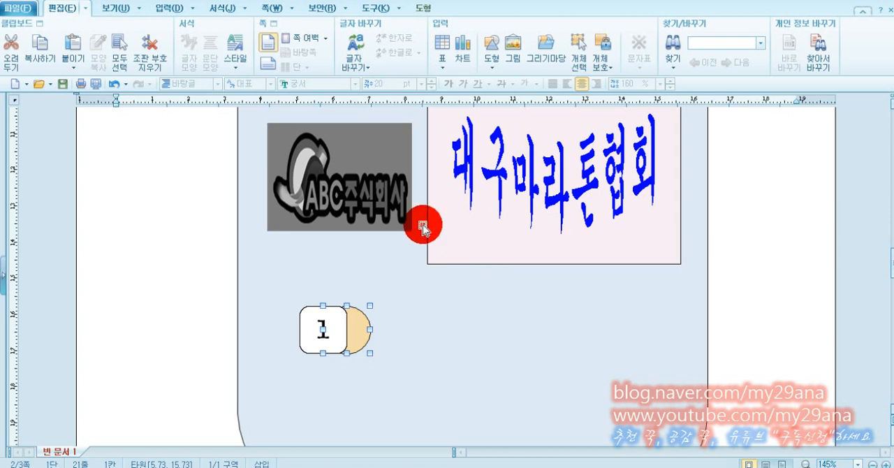
# Insert a horizontal text box to the right of the numbered shapes and enter 엘리트 풀코스.
pyautogui.click(493, 53)
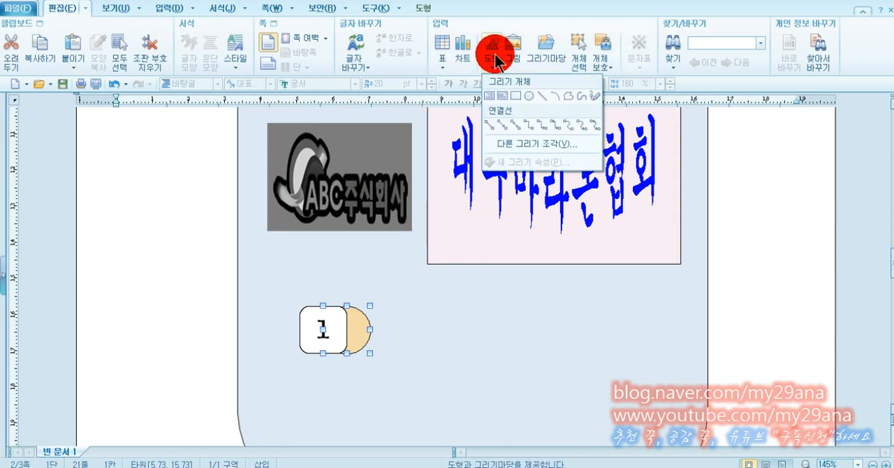
pyautogui.click(493, 102)
pyautogui.click(422, 317)
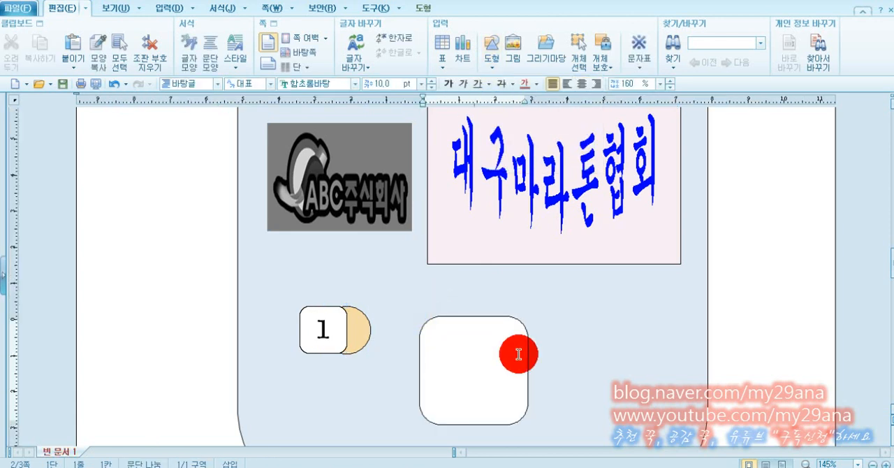
pyautogui.write('엘리트')
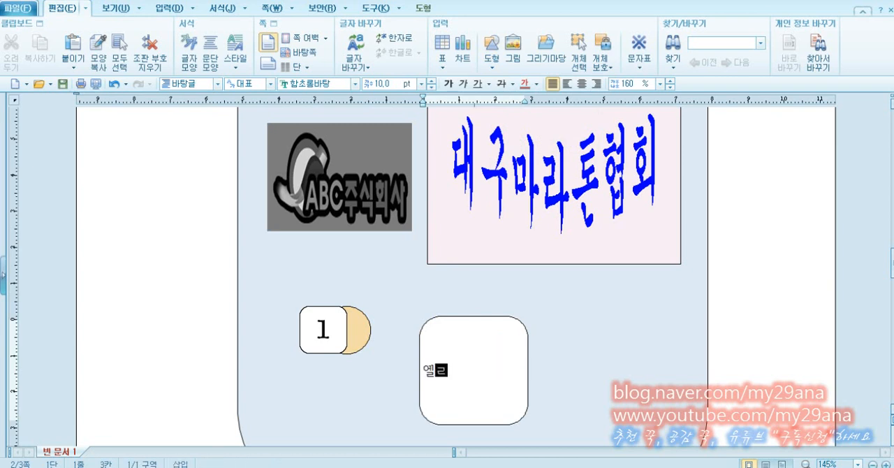
pyautogui.write(' 풀코스')
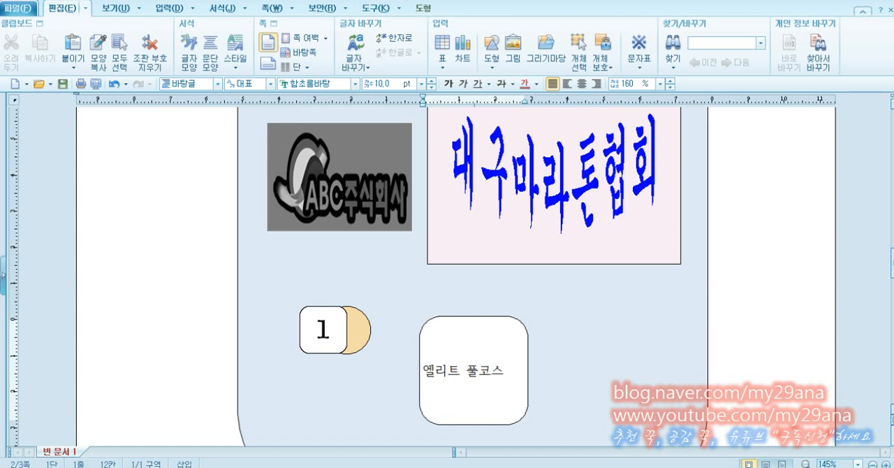
# Give the 엘리트 풀코스 text box a dashed outline and square corners in its object properties.
pyautogui.click(533, 365)
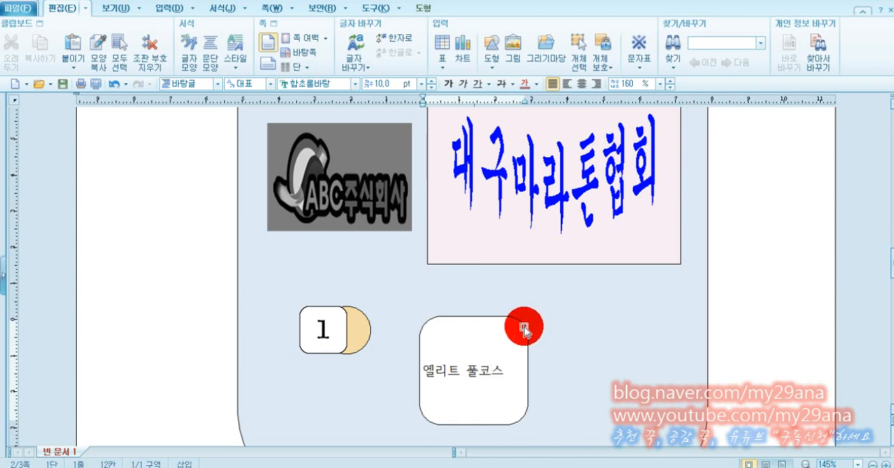
pyautogui.doubleClick(525, 330)
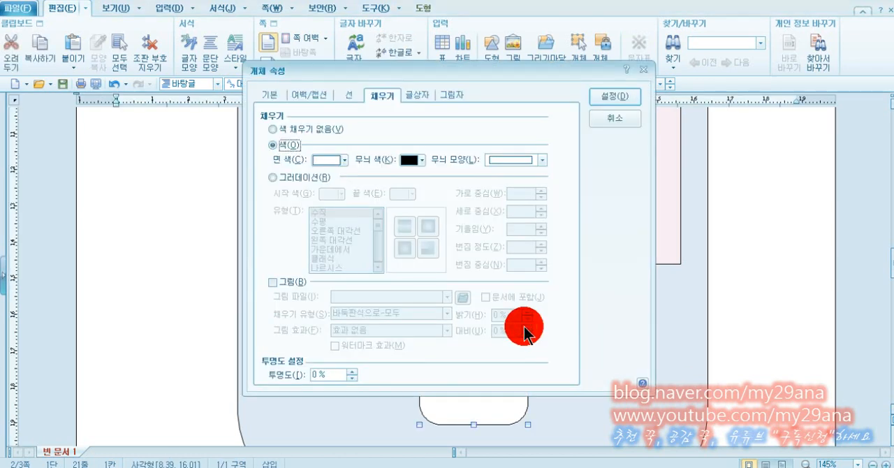
pyautogui.click(278, 98)
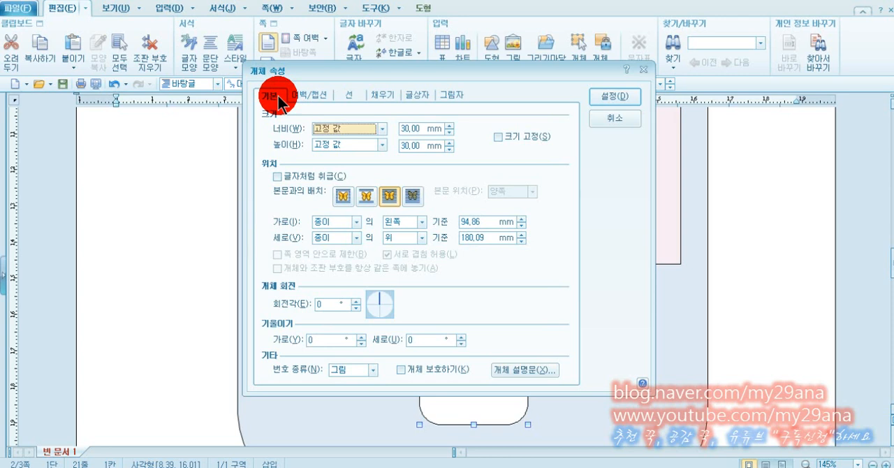
pyautogui.click(353, 97)
pyautogui.click(513, 132)
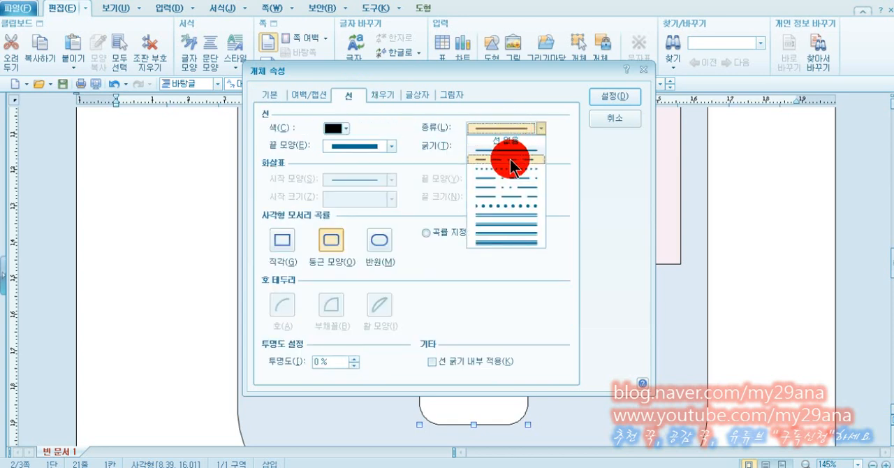
pyautogui.click(514, 159)
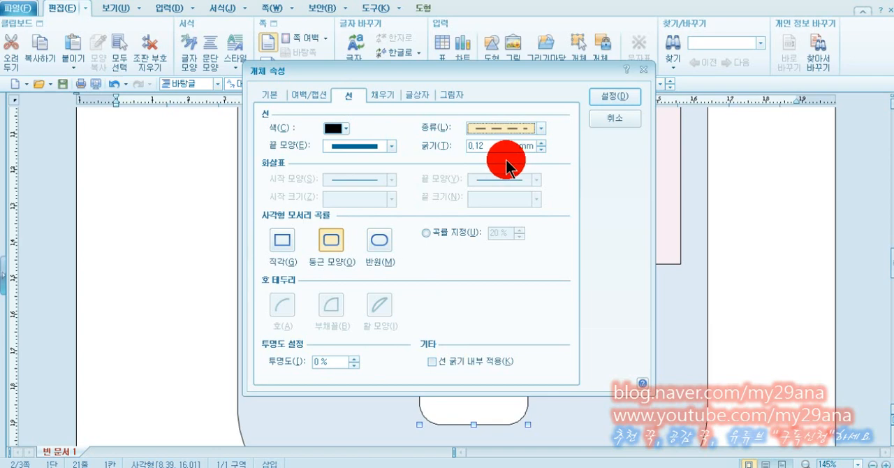
pyautogui.moveTo(439, 76); pyautogui.dragTo(742, 82)
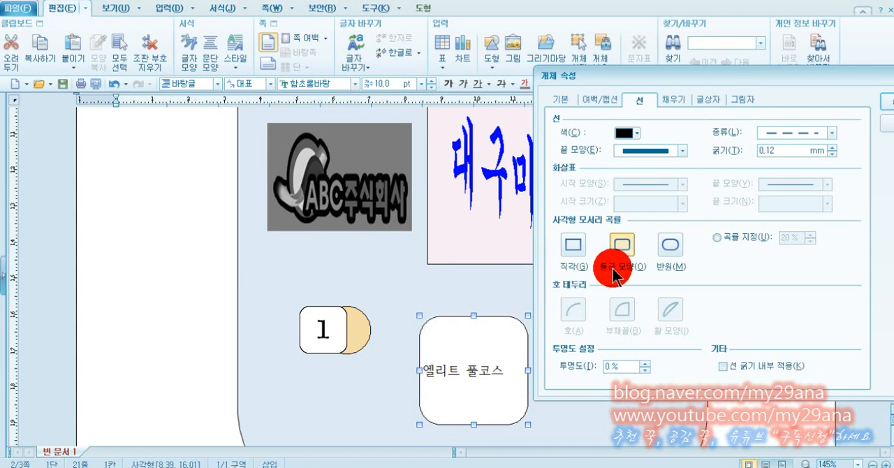
pyautogui.click(573, 246)
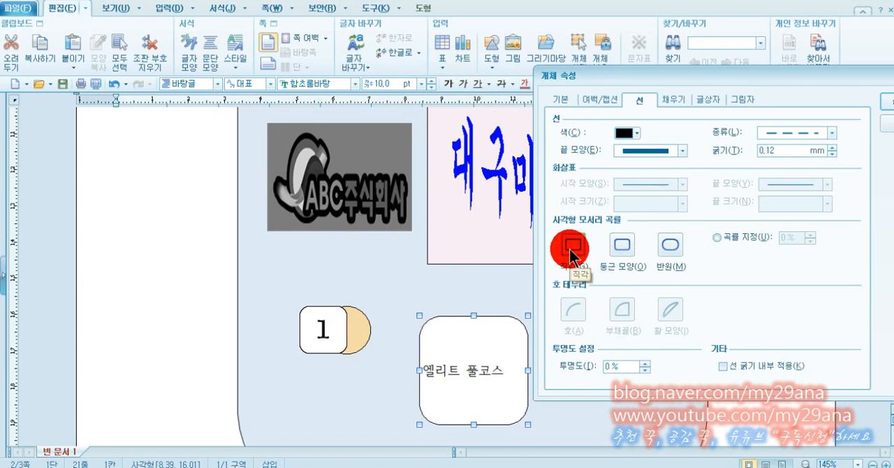
# Remove the 엘리트 풀코스 text box's fill and set its text to middle vertical alignment, then apply the properties.
pyautogui.click(674, 102)
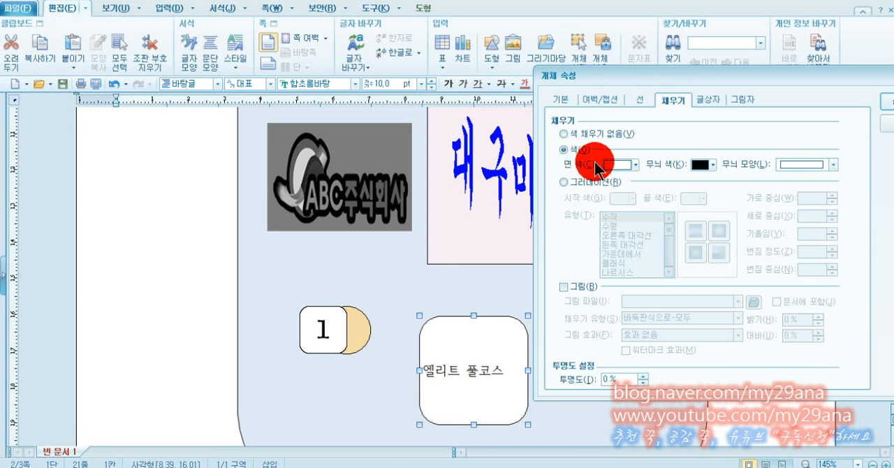
pyautogui.click(569, 136)
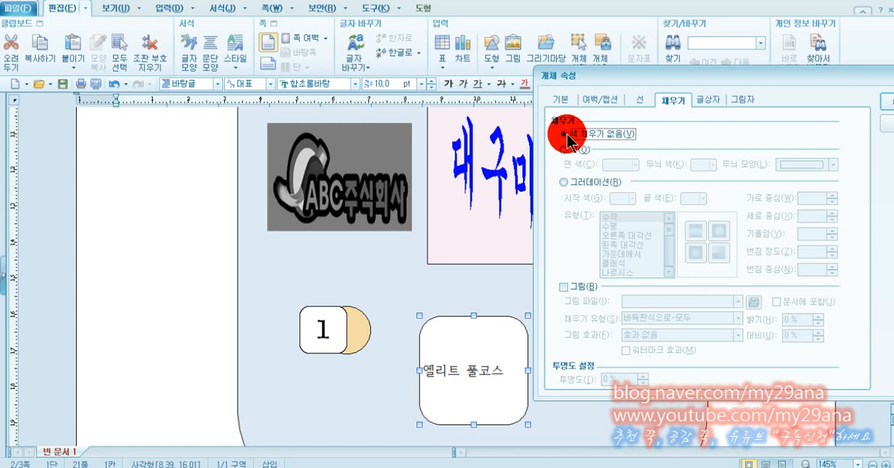
pyautogui.moveTo(702, 72); pyautogui.dragTo(583, 73)
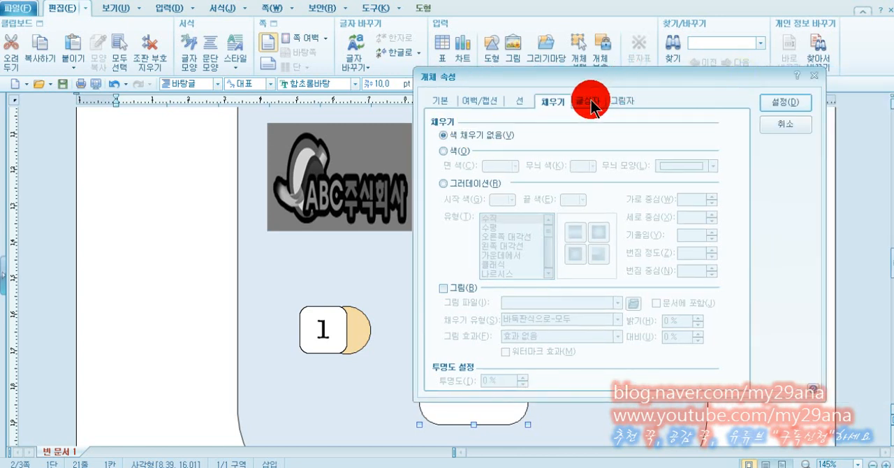
pyautogui.click(592, 102)
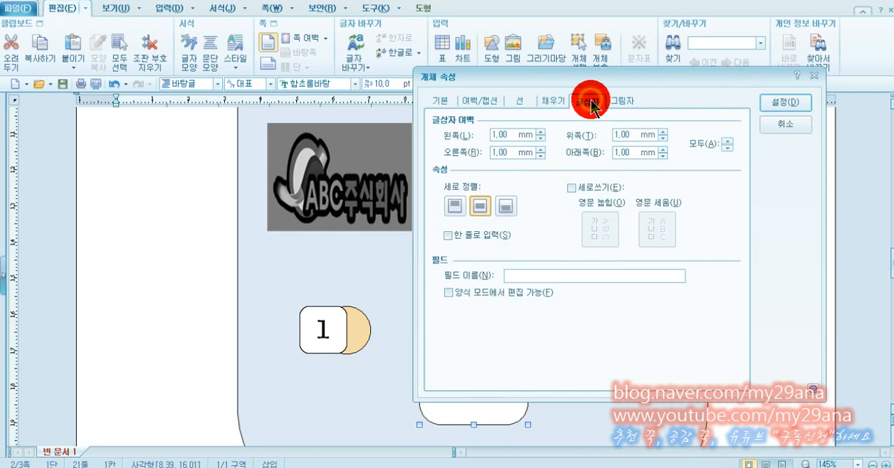
pyautogui.click(478, 213)
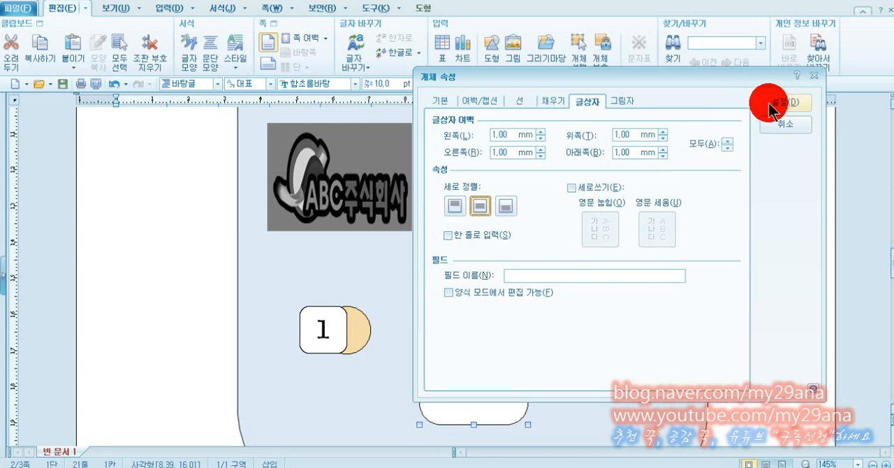
pyautogui.click(771, 104)
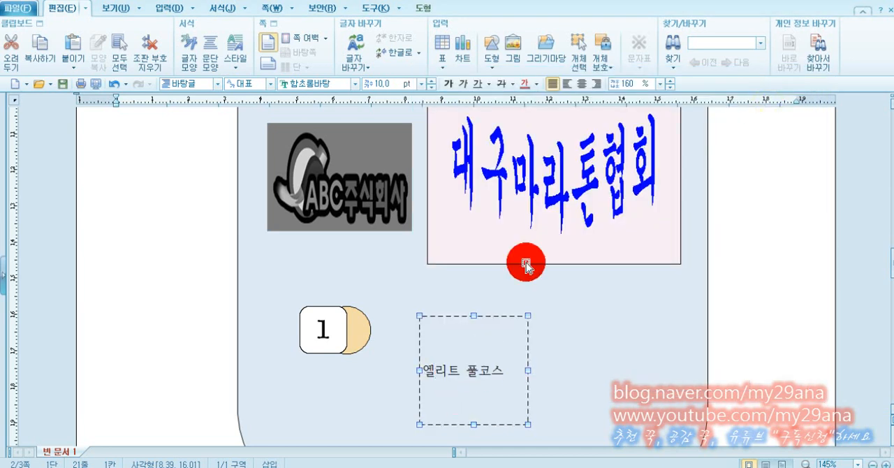
# Center the 엘리트 풀코스 text horizontally and format it with the 굴림 font at 18 pt.
pyautogui.click(583, 90)
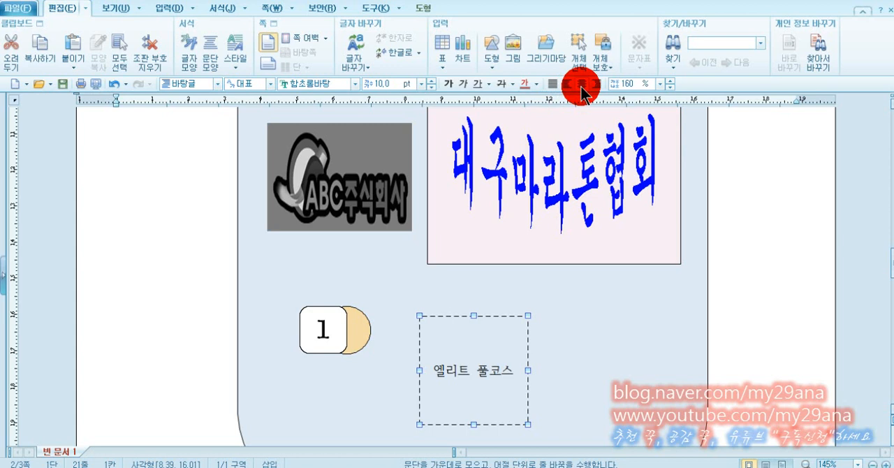
pyautogui.click(314, 84)
pyautogui.write('굴림')
pyautogui.press('Return')
pyautogui.click(370, 86)
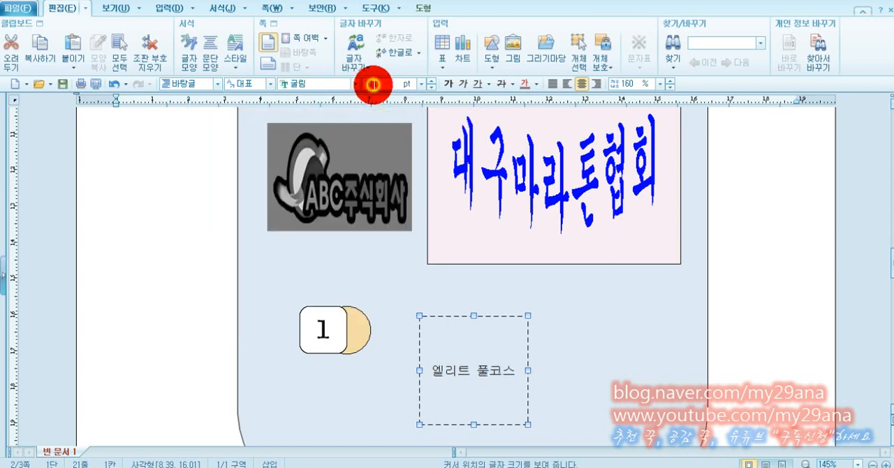
pyautogui.write('18')
pyautogui.press('Return')
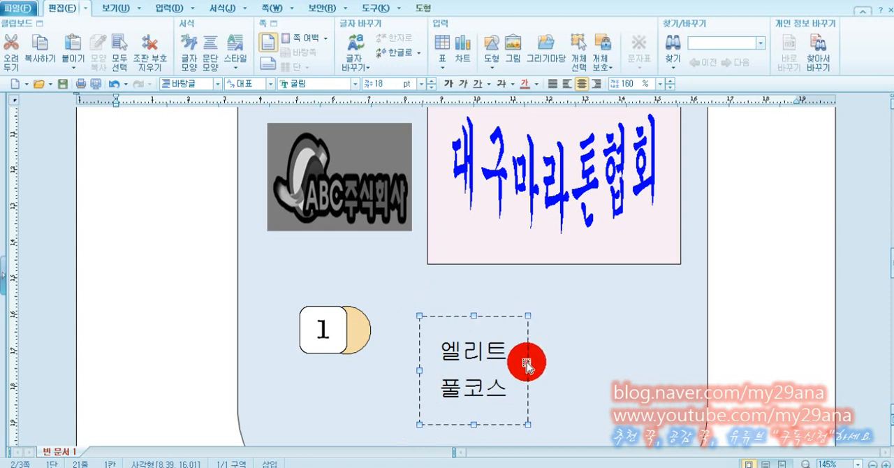
# Resize and align the dashed text box to one line, matching the numbered square's height and spanning from just beside the circle to near the card's right edge.
pyautogui.moveTo(474, 424); pyautogui.dragTo(473, 362)
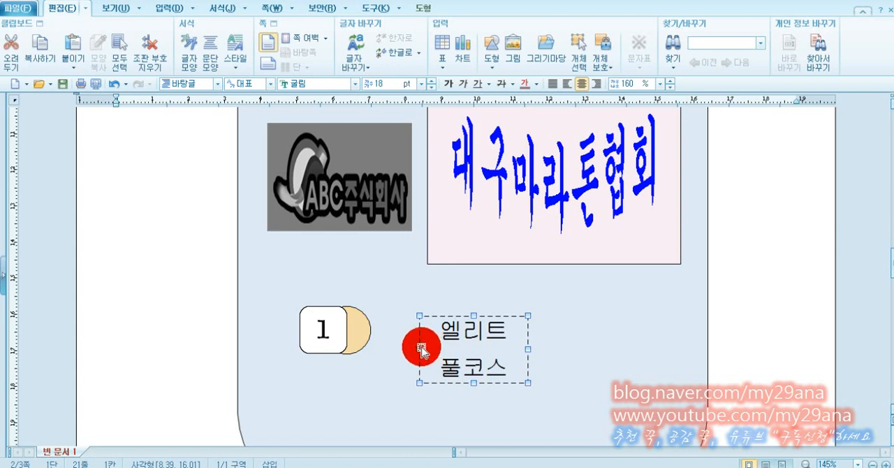
pyautogui.moveTo(420, 347); pyautogui.dragTo(340, 347)
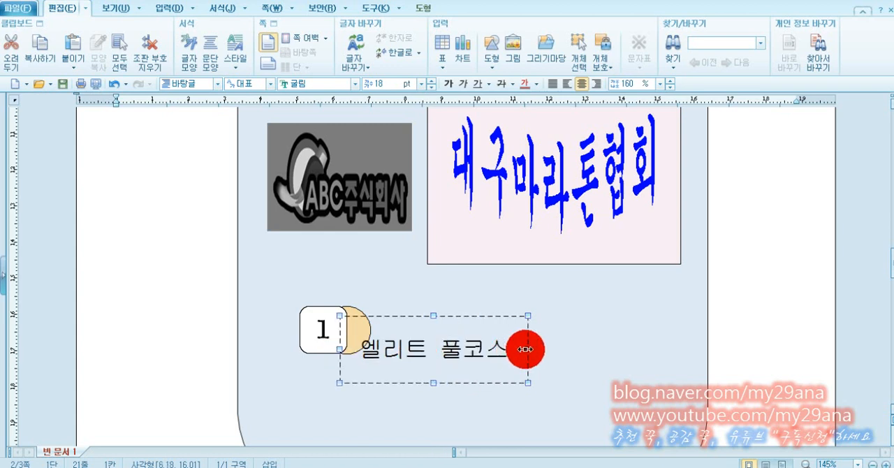
pyautogui.moveTo(528, 347); pyautogui.dragTo(675, 349)
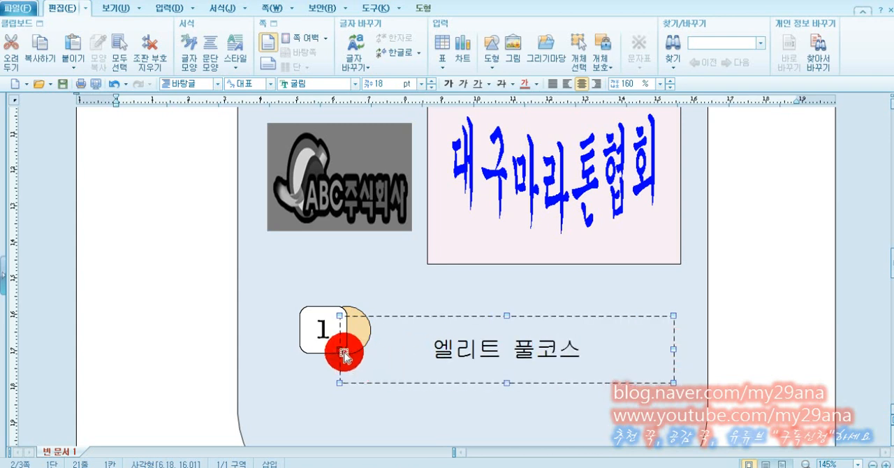
pyautogui.moveTo(341, 351); pyautogui.dragTo(318, 349)
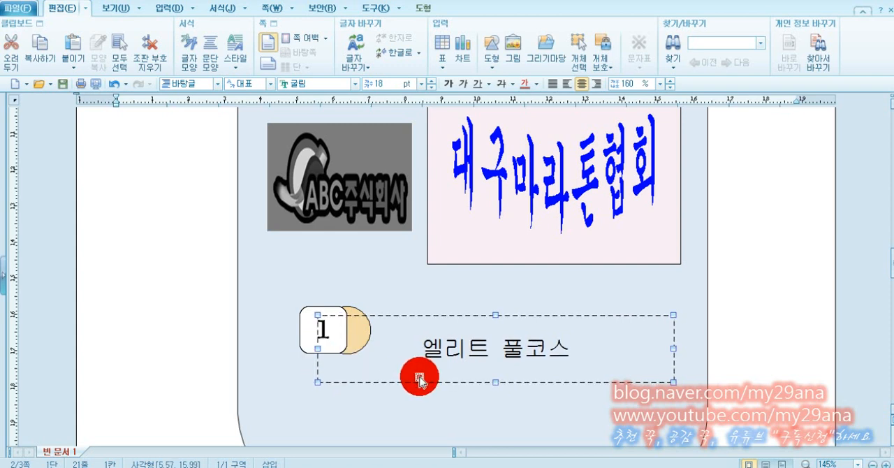
pyautogui.press('Up')
pyautogui.press('Up')
pyautogui.press('Up')
pyautogui.press('Up')
pyautogui.press('Up')
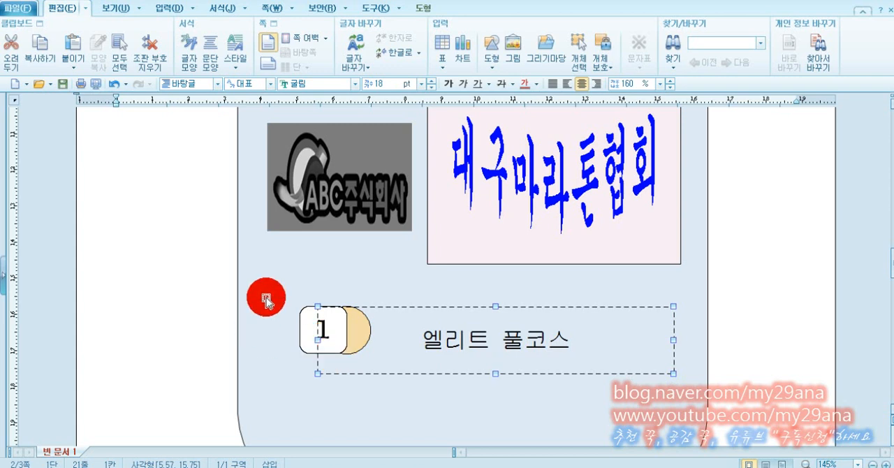
pyautogui.moveTo(496, 371); pyautogui.dragTo(490, 353)
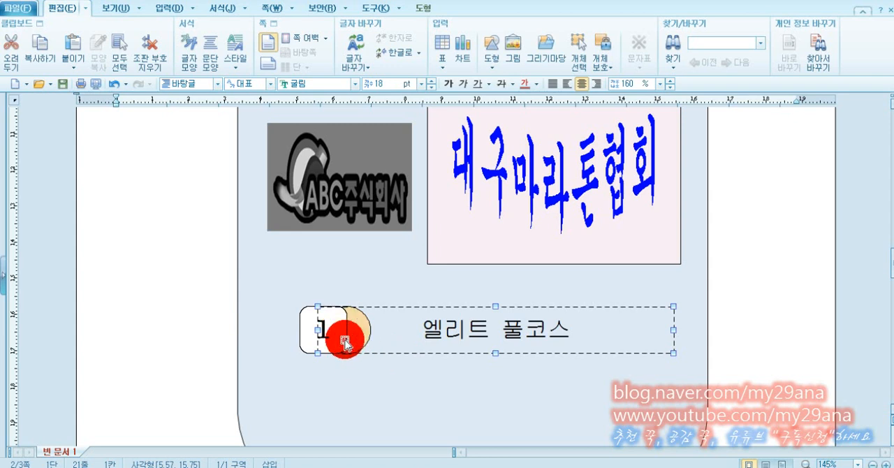
pyautogui.moveTo(319, 331); pyautogui.dragTo(387, 332)
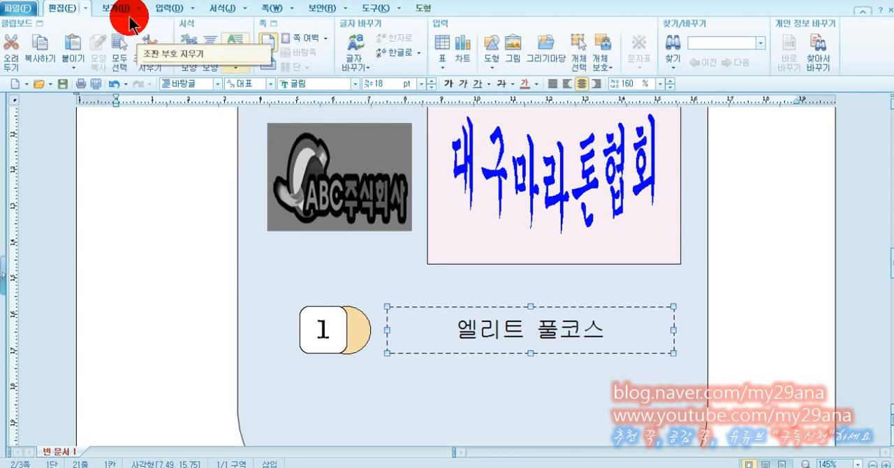
# Select the numbered square, circle and text box together and move them slightly left and up, just beneath the logo and title box.
pyautogui.click(587, 64)
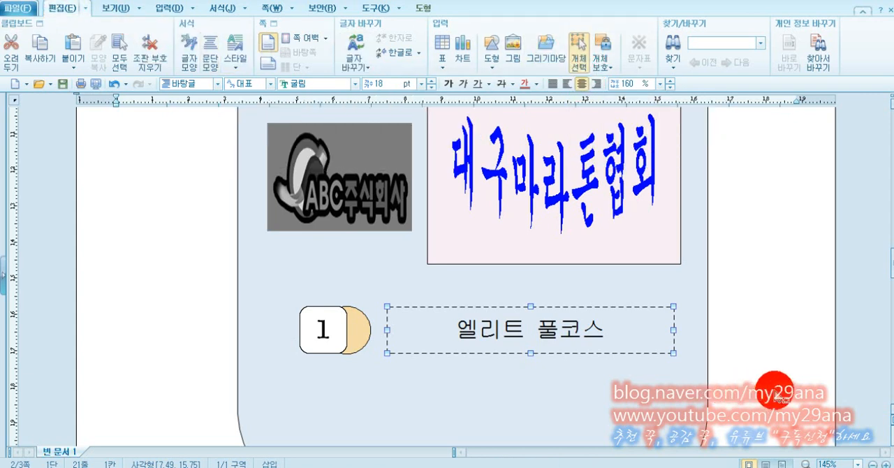
pyautogui.moveTo(203, 271); pyautogui.dragTo(210, 280)
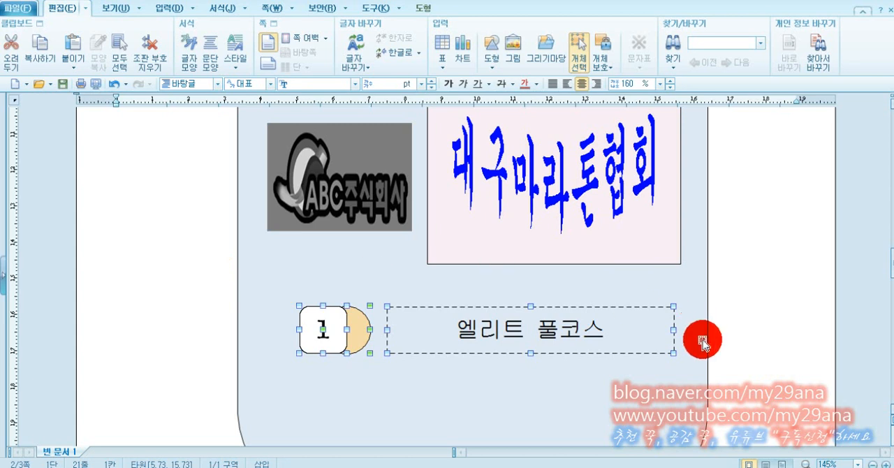
pyautogui.press('Left')
pyautogui.press('Left')
pyautogui.press('Left')
pyautogui.press('Left')
pyautogui.press('Left')
pyautogui.press('Left')
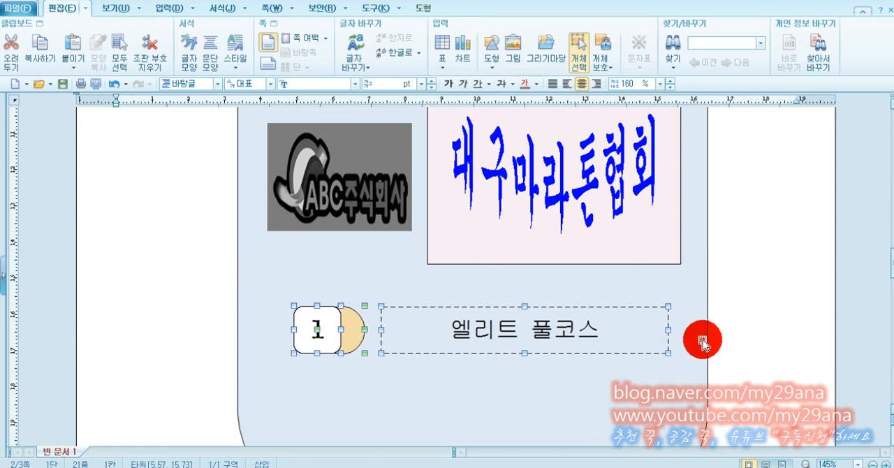
pyautogui.press('Up')
pyautogui.press('Up')
pyautogui.press('Up')
pyautogui.press('Up')
pyautogui.press('Up')
pyautogui.press('Up')
pyautogui.press('Up')
pyautogui.press('Up')
pyautogui.press('Up')
pyautogui.press('Up')
pyautogui.press('Up')
pyautogui.press('Up')
pyautogui.press('Up')
pyautogui.press('Up')
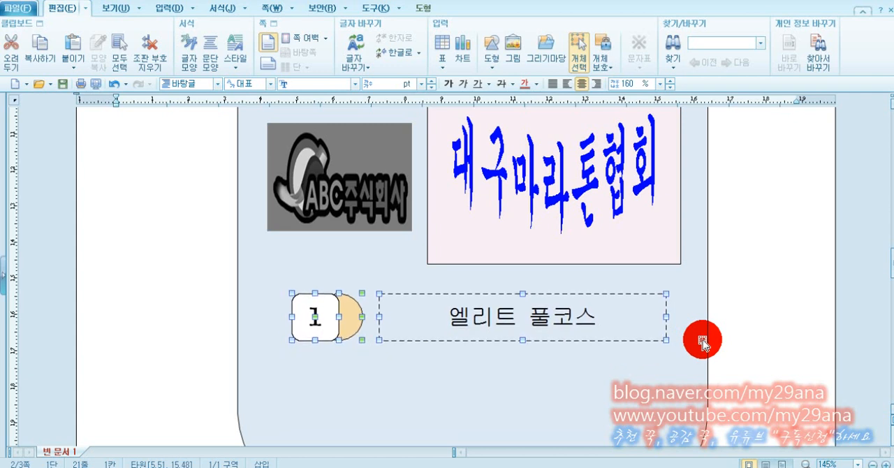
pyautogui.press('Left')
pyautogui.press('Left')
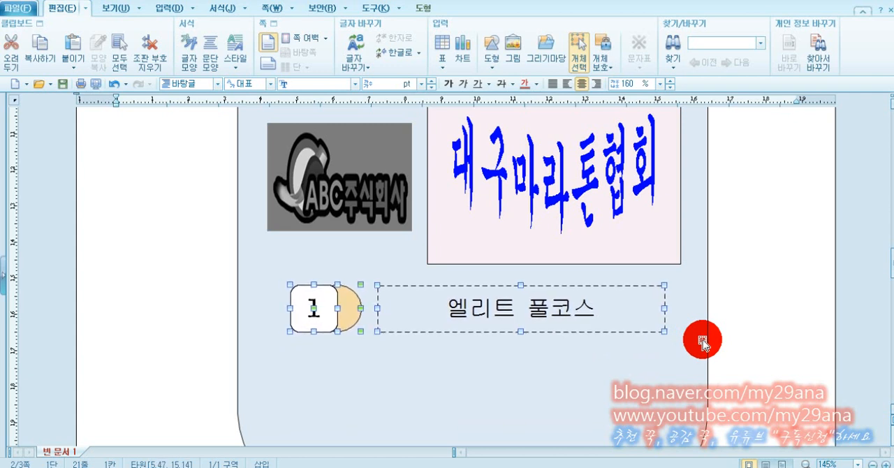
pyautogui.press('Up')
pyautogui.press('Up')
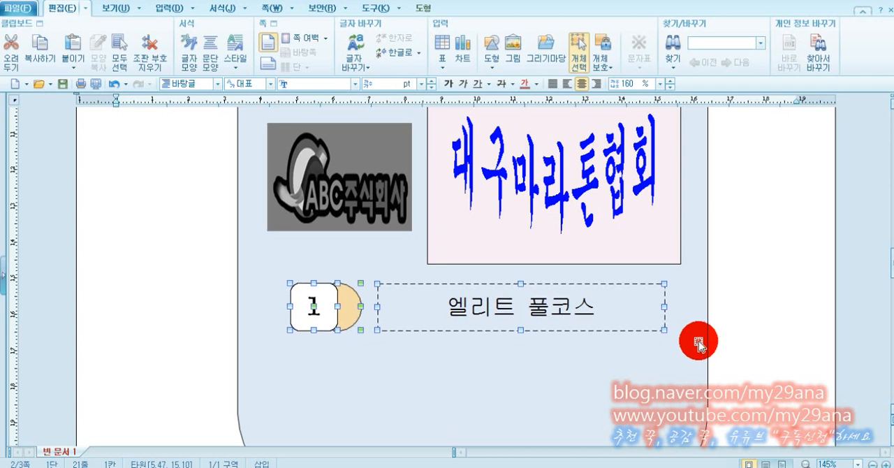
# Copy the whole numbered item row twice straight down to make three evenly spaced rows, and clear the selection.
pyautogui.scroll(-1, 688, 339)
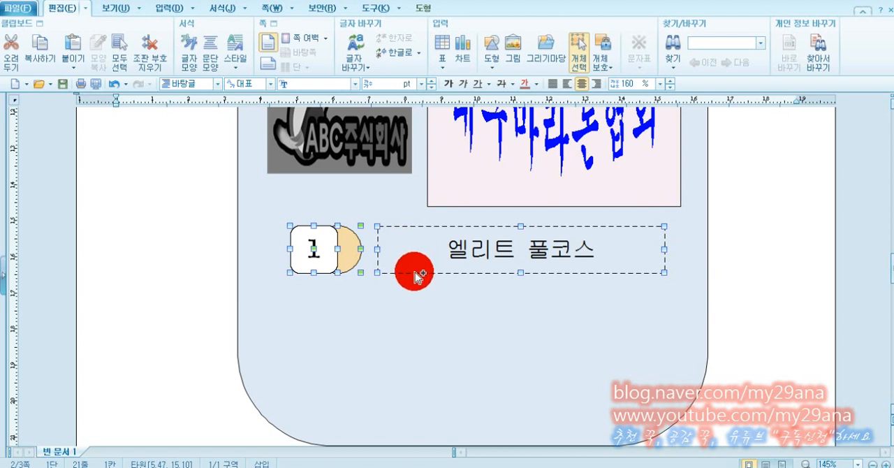
pyautogui.moveTo(389, 273); pyautogui.dragTo(392, 404)
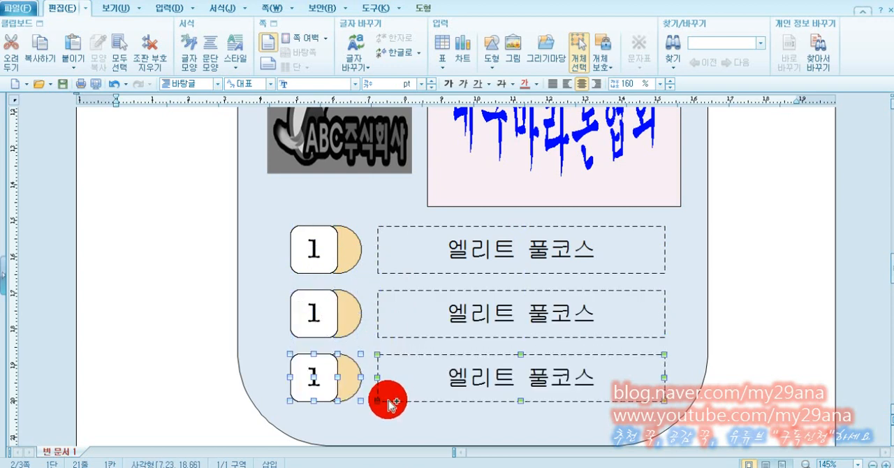
pyautogui.click(760, 316)
# Turn off object selection mode and change the number in the second row's square to 2.
pyautogui.click(335, 320)
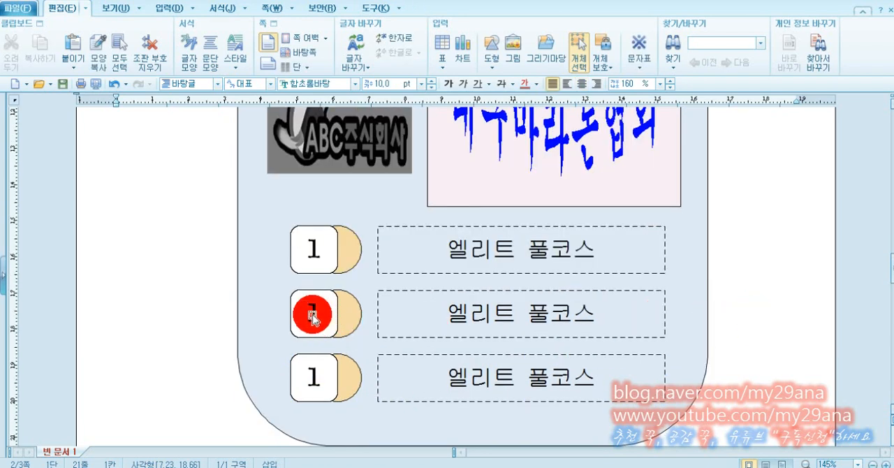
pyautogui.click(312, 318)
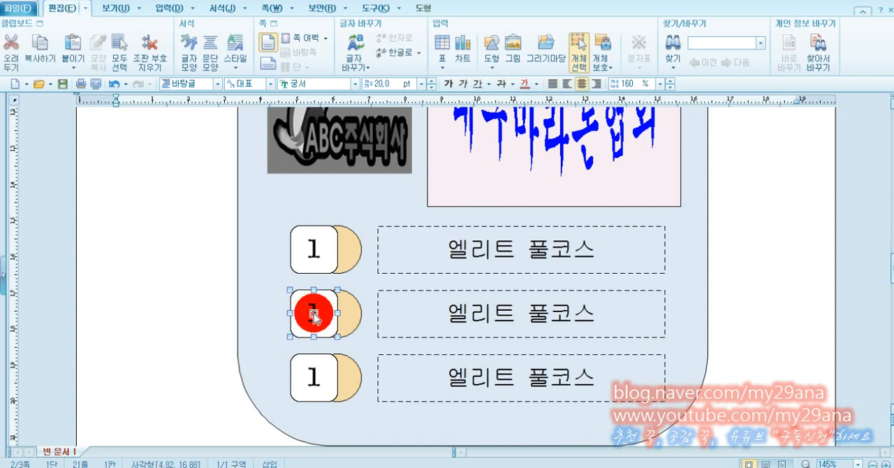
pyautogui.click(584, 54)
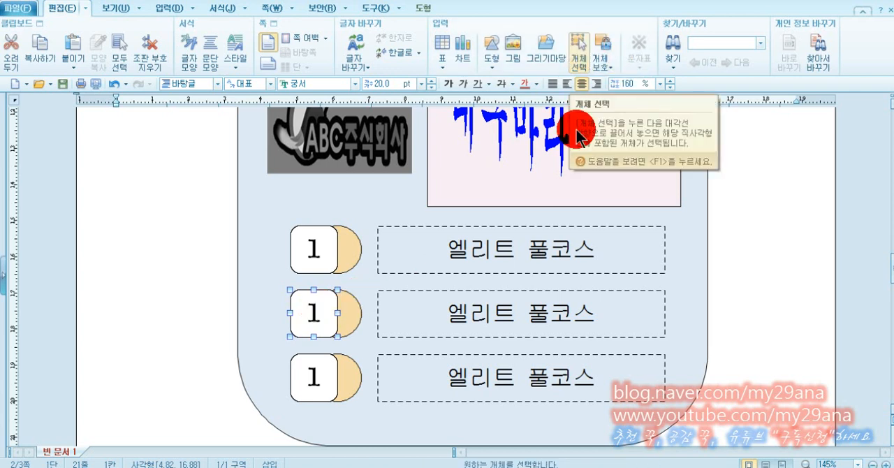
pyautogui.click(581, 57)
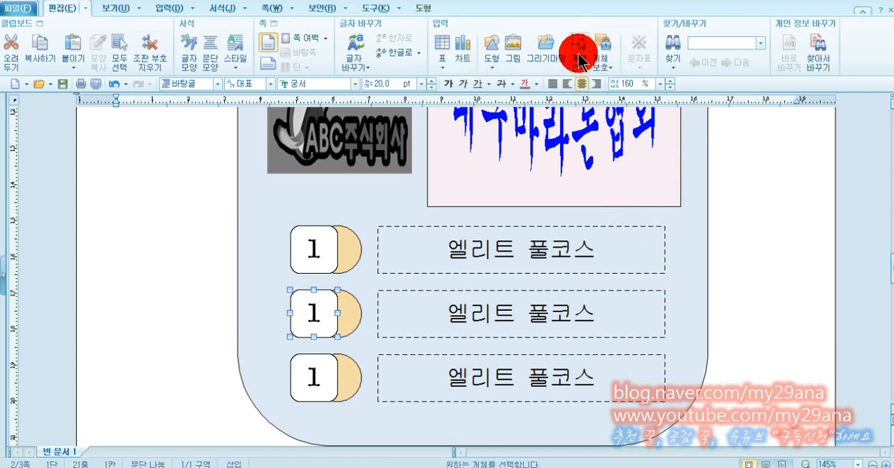
pyautogui.click(178, 309)
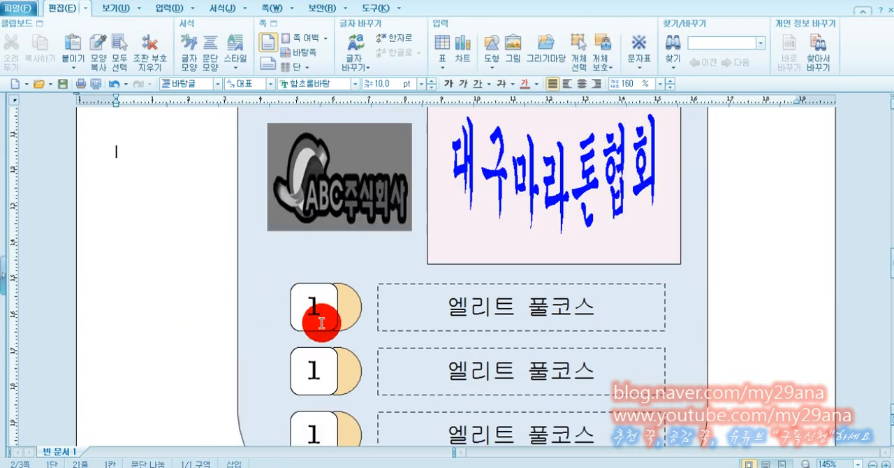
pyautogui.click(316, 370)
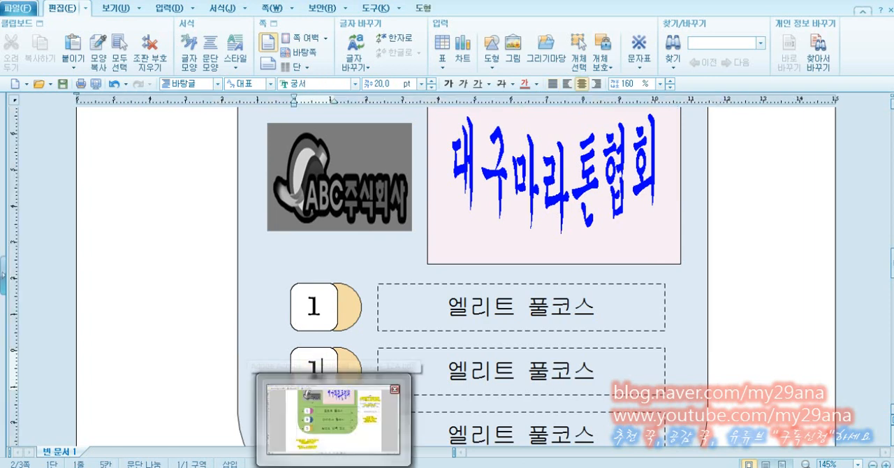
pyautogui.press('BackSpace')
pyautogui.write('2')
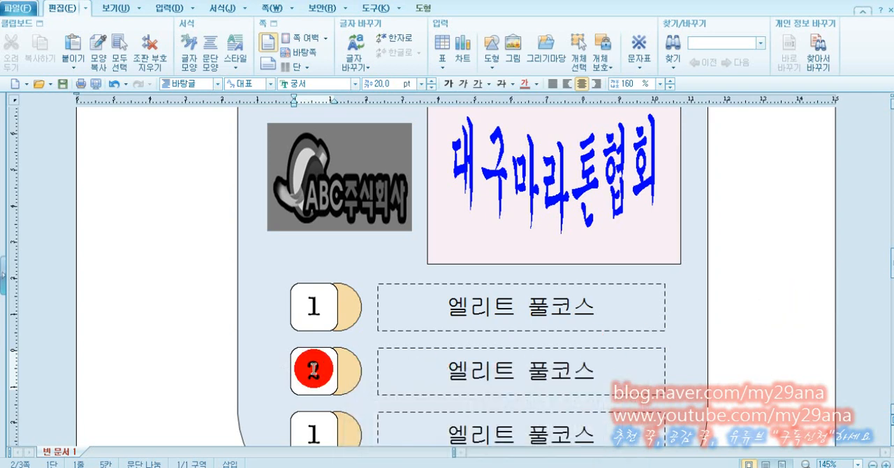
# Change the number in the third row's square to 3.
pyautogui.scroll(-2, 313, 368)
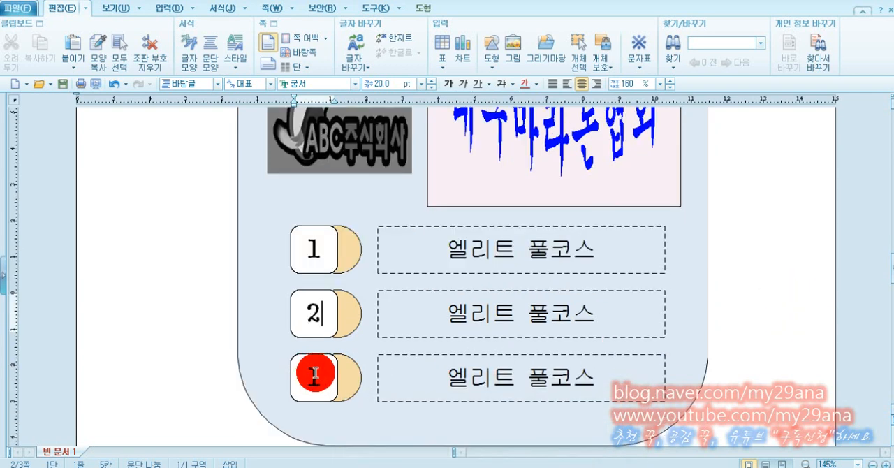
pyautogui.click(315, 374)
pyautogui.press('BackSpace')
pyautogui.write('3')
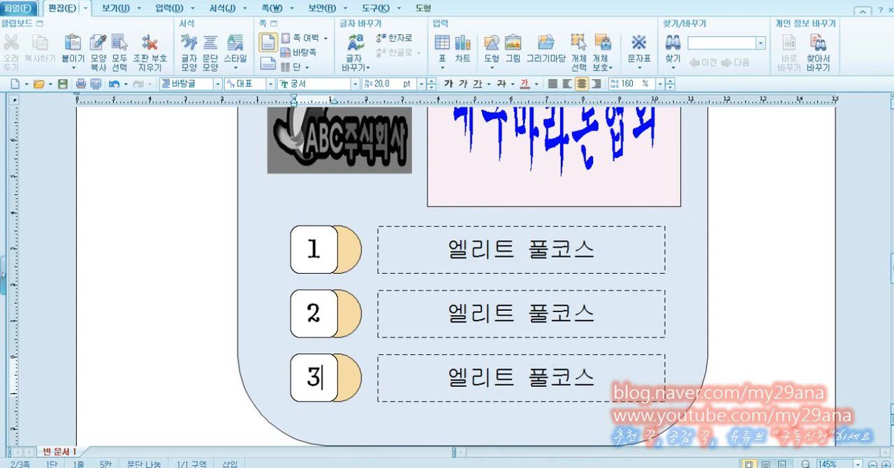
# Replace the text in the second row's dashed box with 마스터스 풀코스.
pyautogui.click(461, 312)
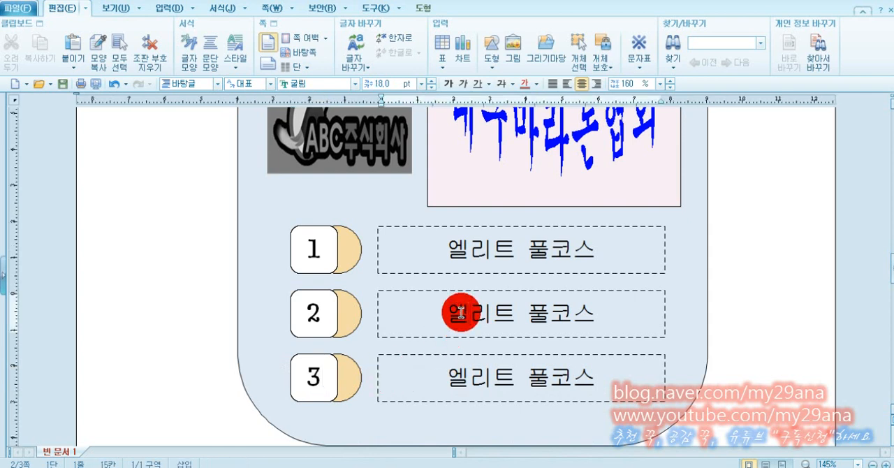
pyautogui.hotkey('shift', 'End')
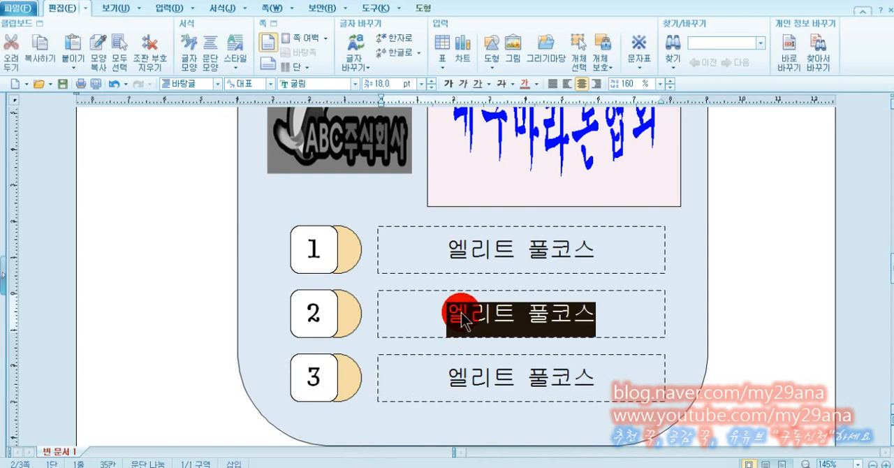
pyautogui.write('마스터스 푸')
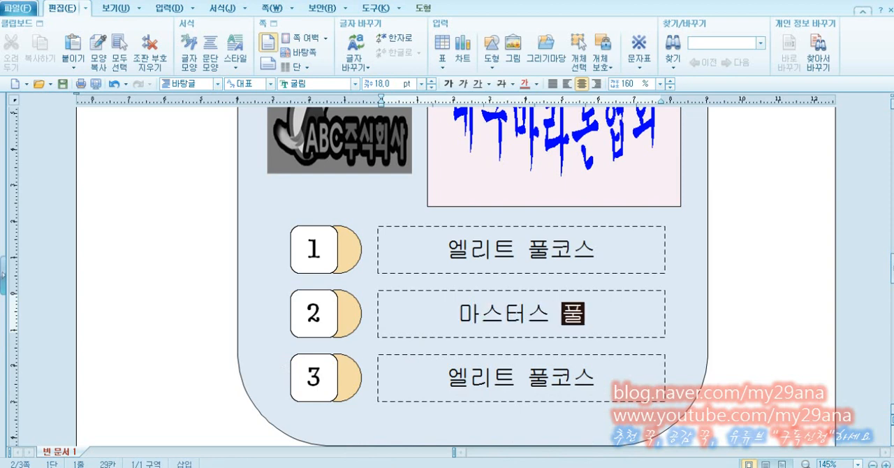
pyautogui.write('코스')
pyautogui.click(451, 377)
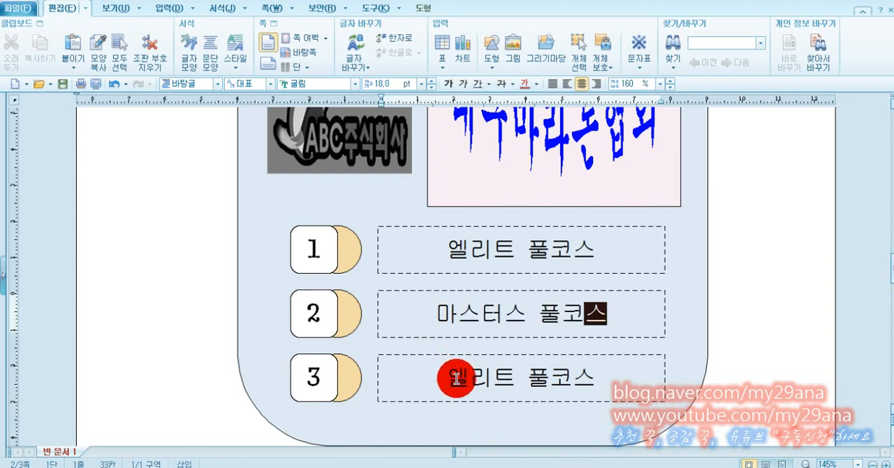
pyautogui.hotkey('shift', 'End')
pyautogui.click(785, 382)
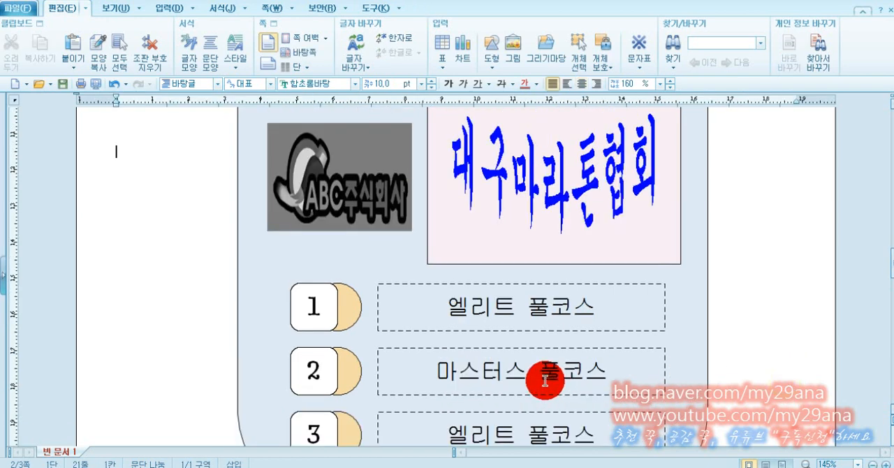
pyautogui.scroll(-1, 523, 406)
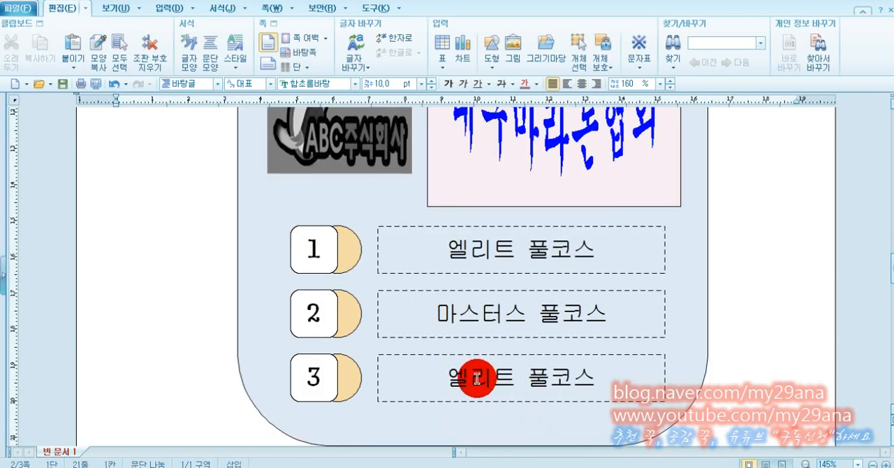
# Replace the text in the third row's dashed box with 일반인 단축 코스.
pyautogui.tripleClick(477, 378)
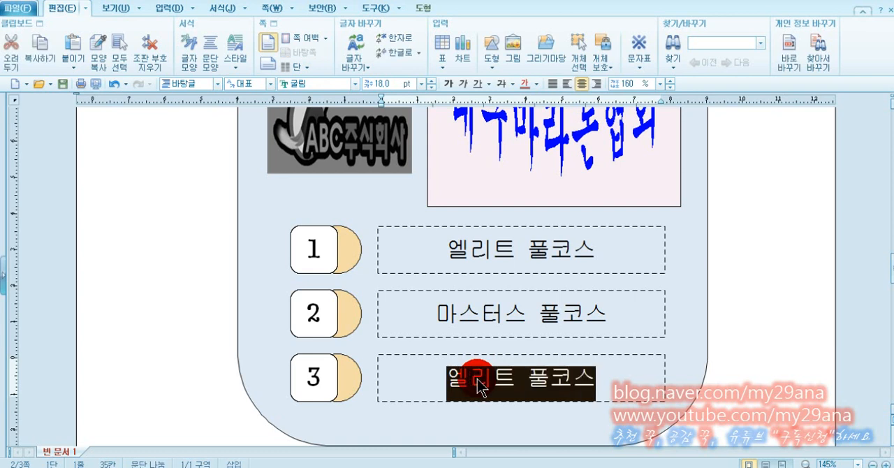
pyautogui.write('일')
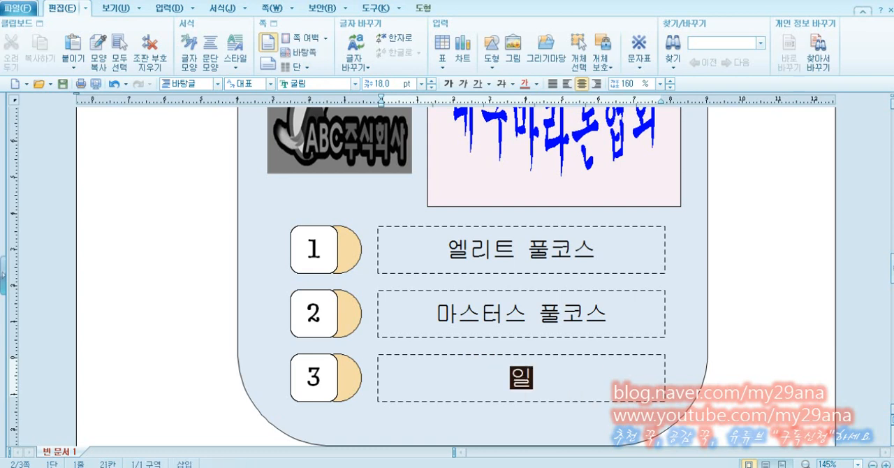
pyautogui.write('반이')
pyautogui.write(' 단축 코')
pyautogui.write('스')
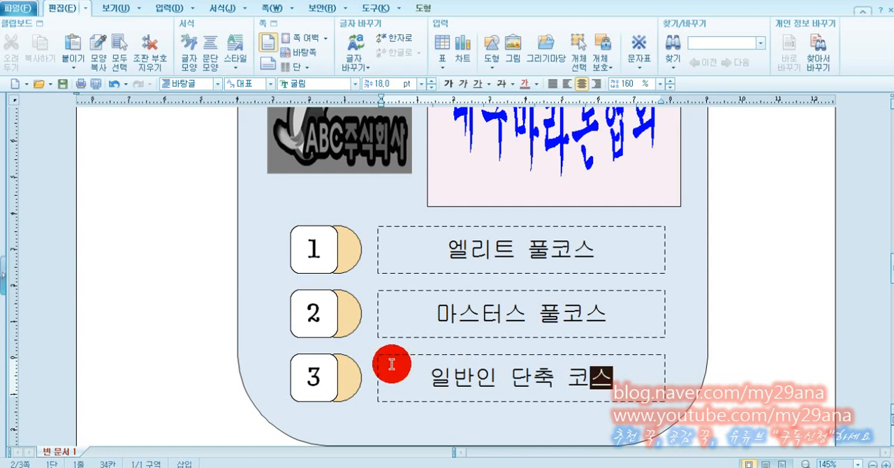
# Change the fill colour of the circle behind the square numbered 2 to light green.
pyautogui.click(346, 257)
pyautogui.click(352, 315)
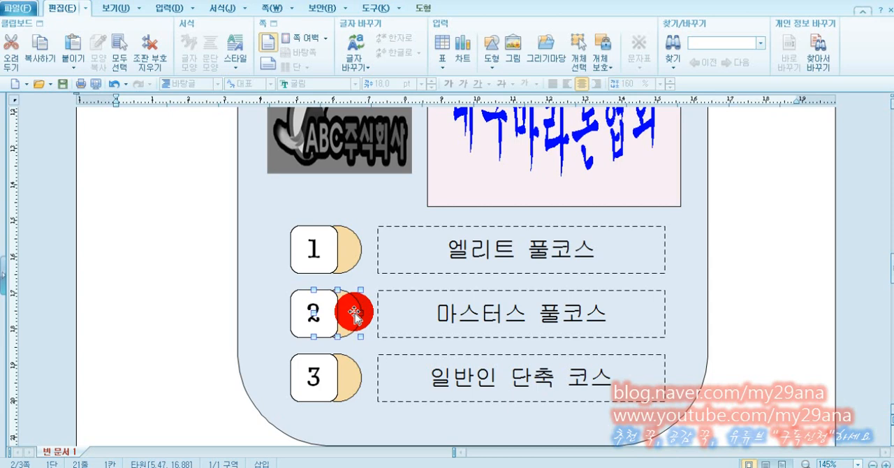
pyautogui.doubleClick(357, 318)
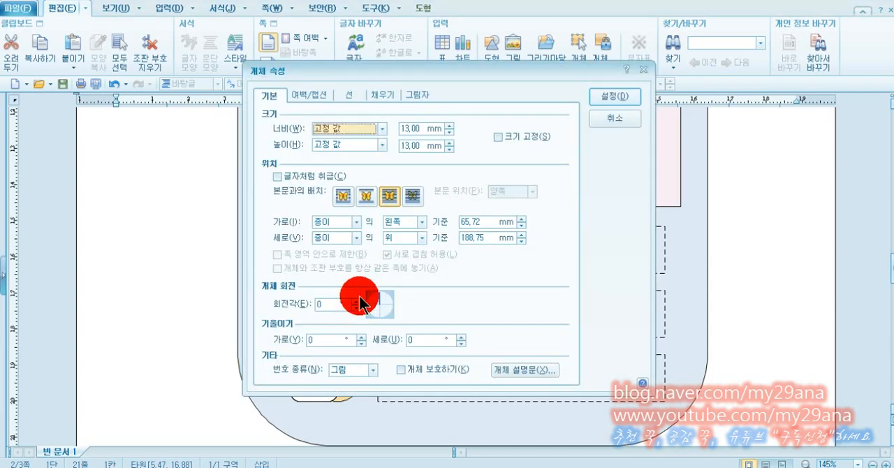
pyautogui.click(382, 97)
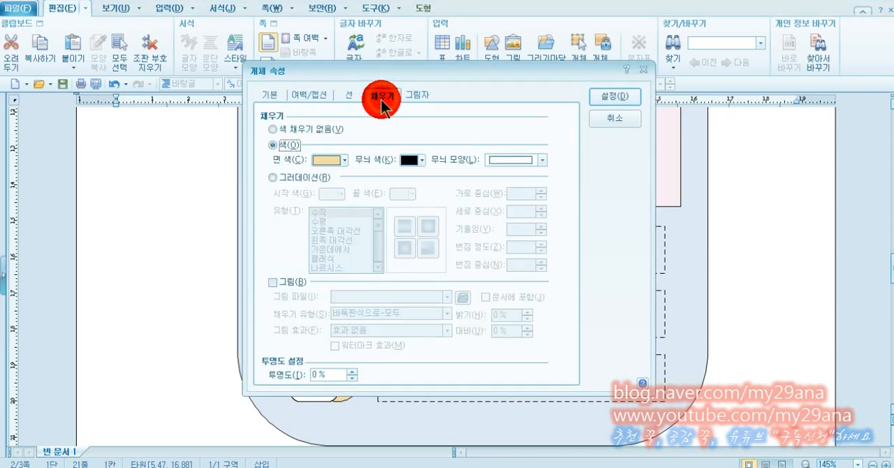
pyautogui.click(345, 160)
pyautogui.click(396, 223)
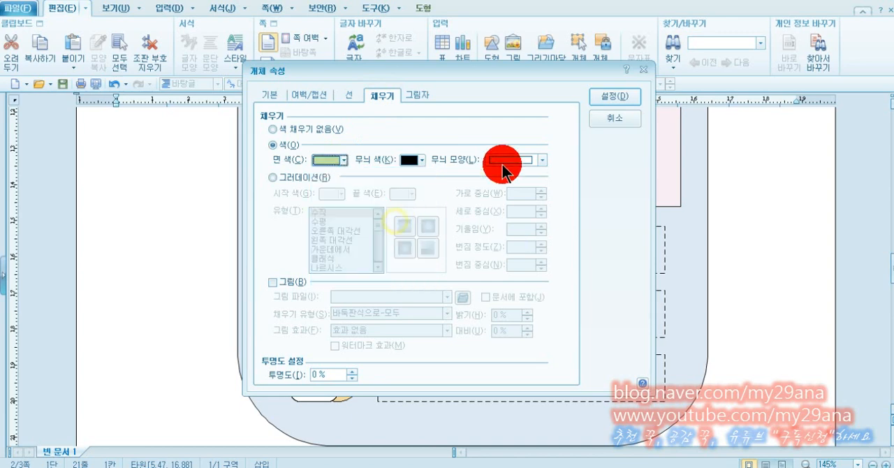
pyautogui.click(615, 96)
# Fill the circle behind the square numbered 3 with light green.
pyautogui.doubleClick(357, 377)
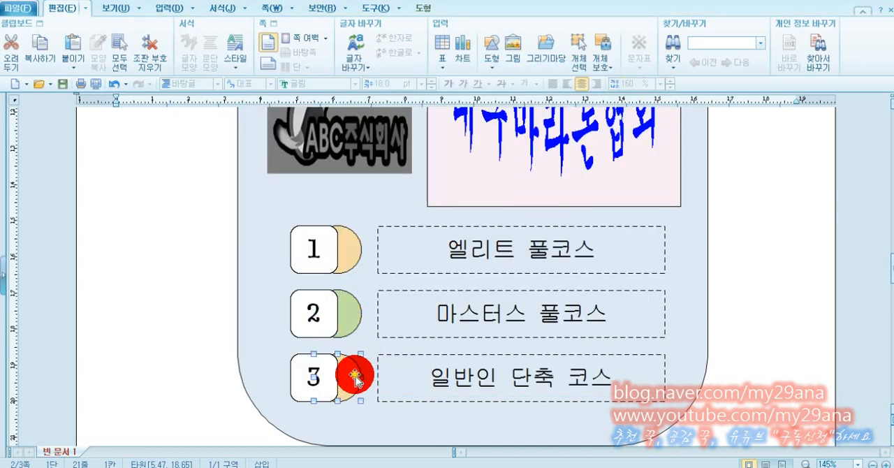
pyautogui.click(344, 160)
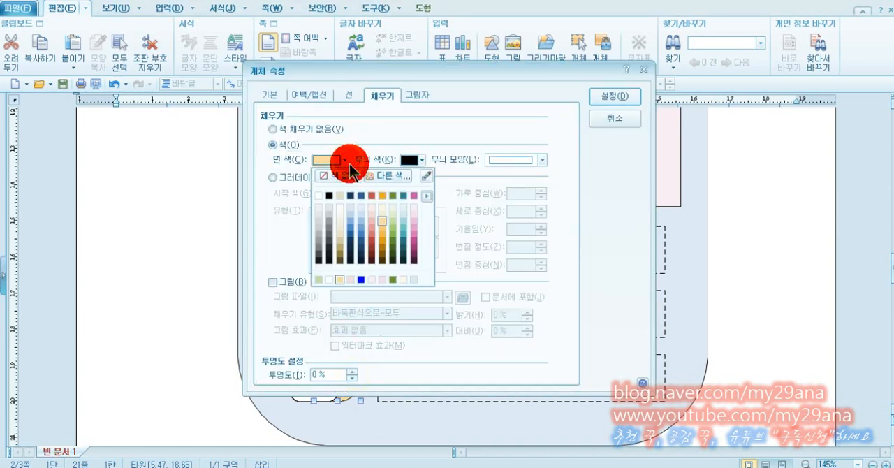
pyautogui.click(396, 225)
pyautogui.click(611, 95)
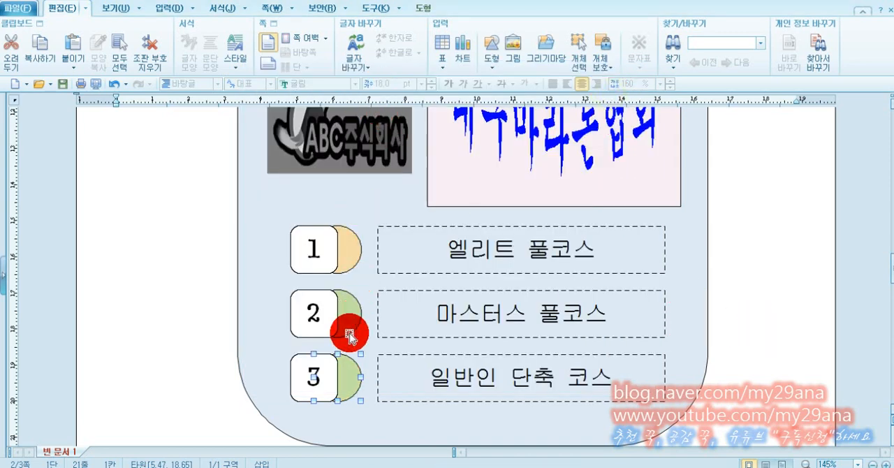
# Change the fill colour of the third row's circle to light teal blue.
pyautogui.doubleClick(352, 380)
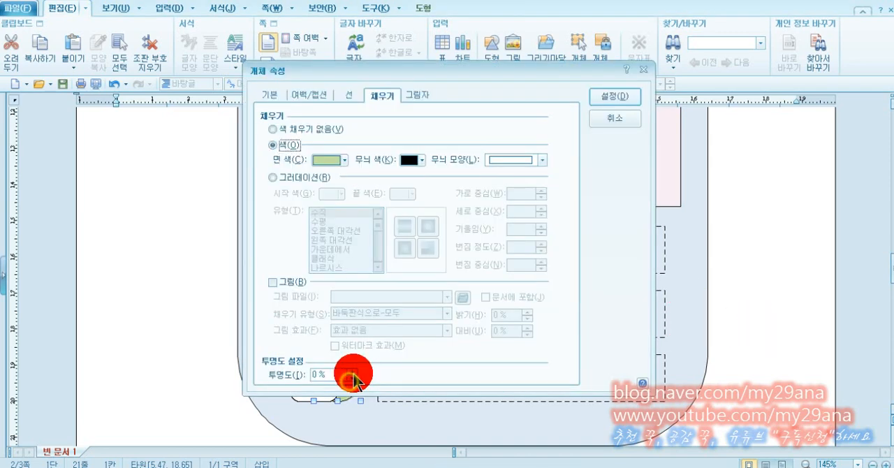
pyautogui.click(344, 160)
pyautogui.click(404, 222)
pyautogui.click(613, 96)
pyautogui.scroll(-1, 768, 321)
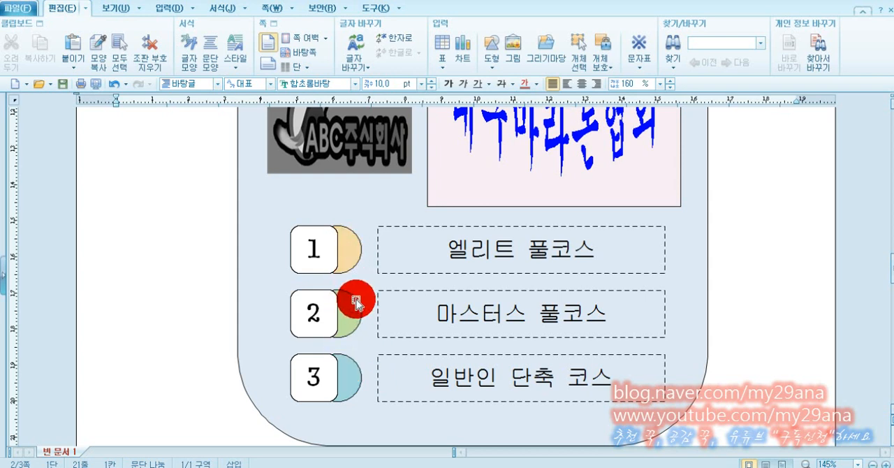
pyautogui.scroll(2, 355, 302)
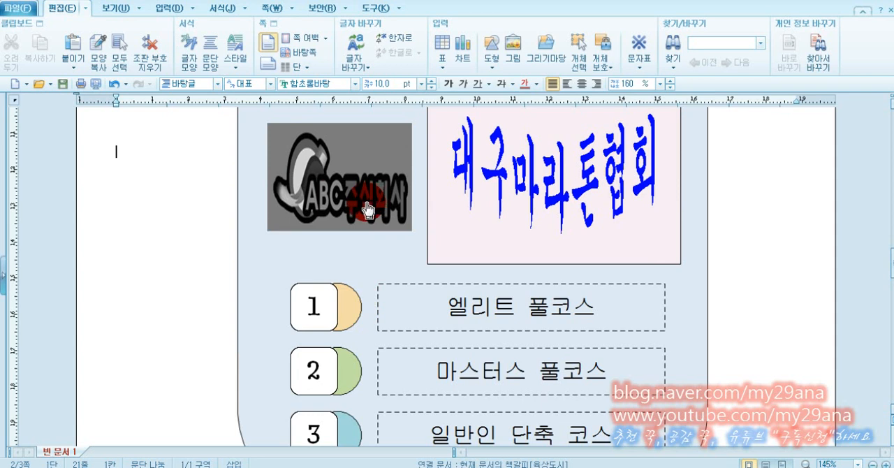
pyautogui.scroll(-2, 370, 201)
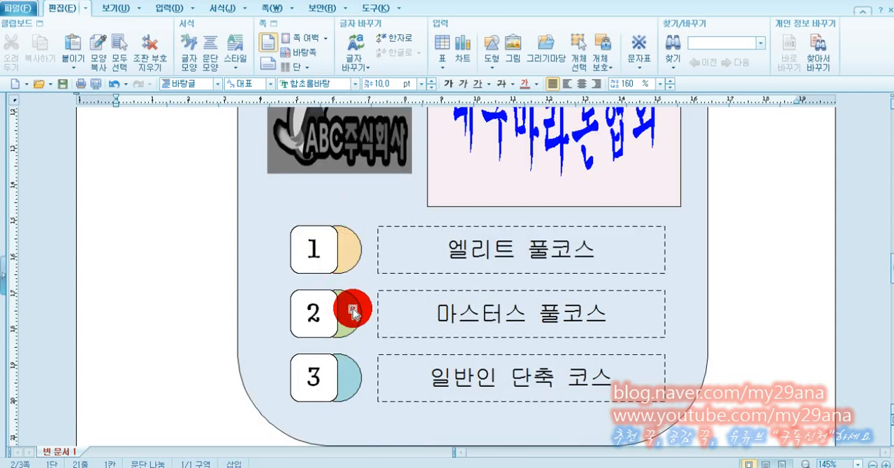